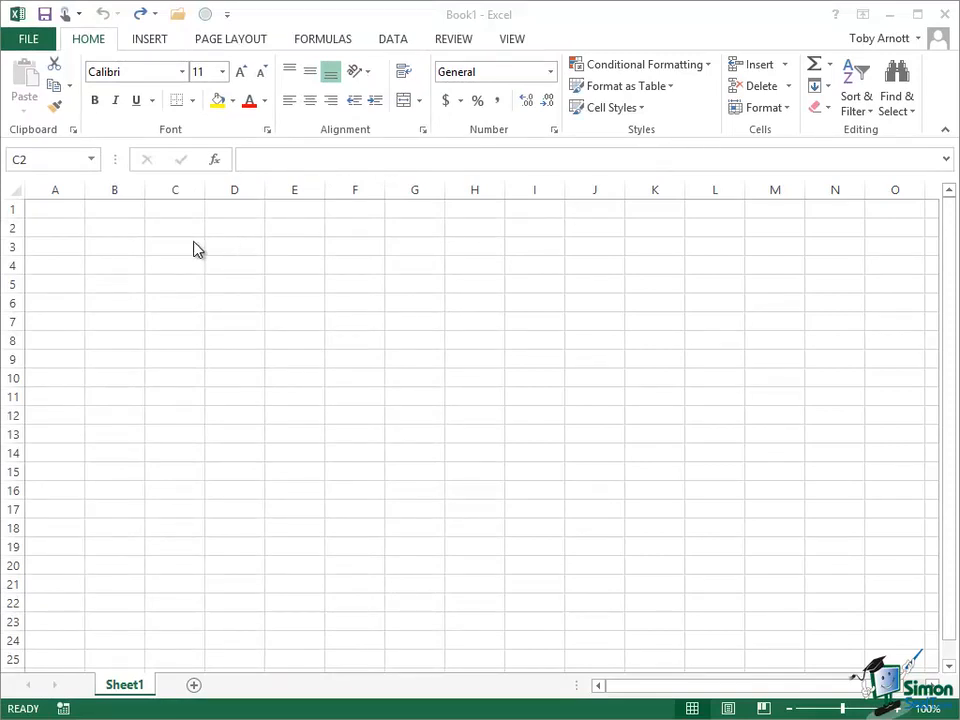
- Enter the date 10/9/2010 in cell B2
{"action": "left_click", "coordinate": [108, 228]}
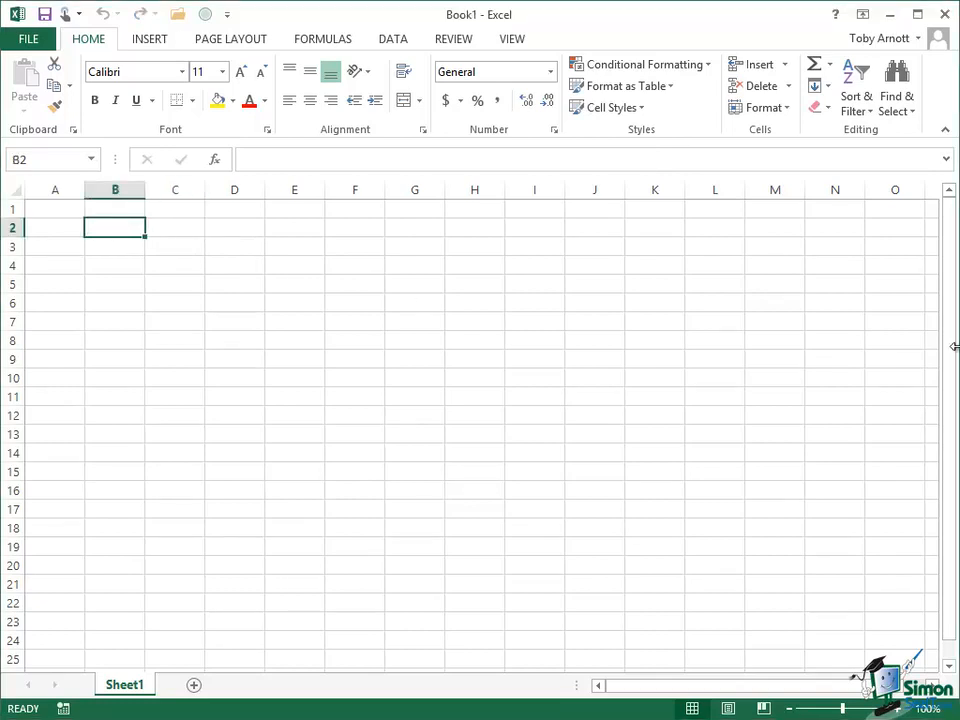
{"action": "type", "text": "10/"}
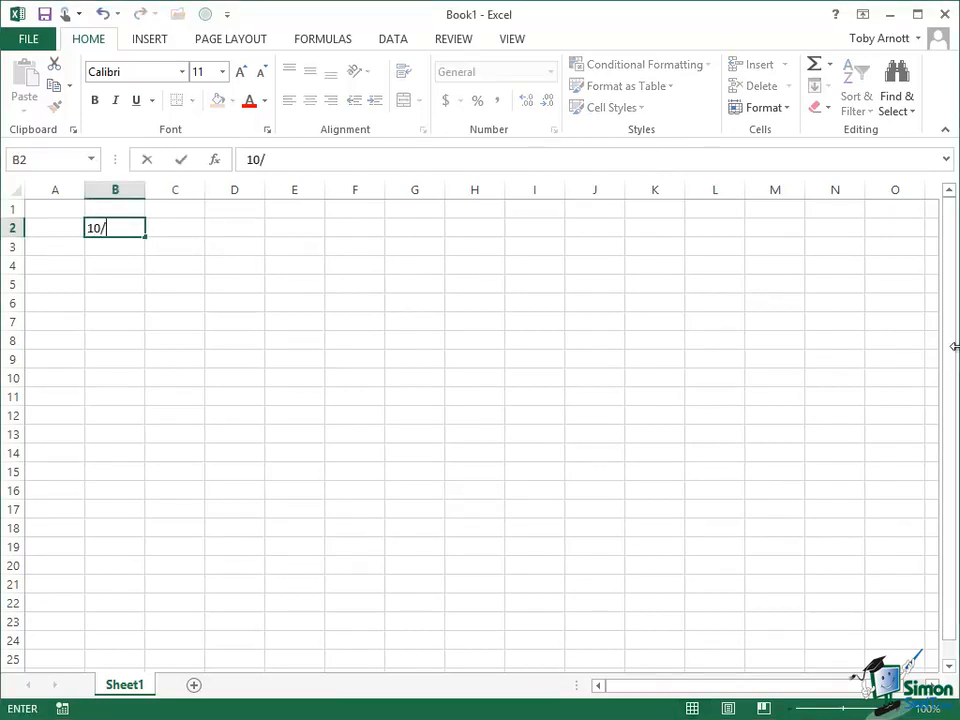
{"action": "type", "text": "9/2"}
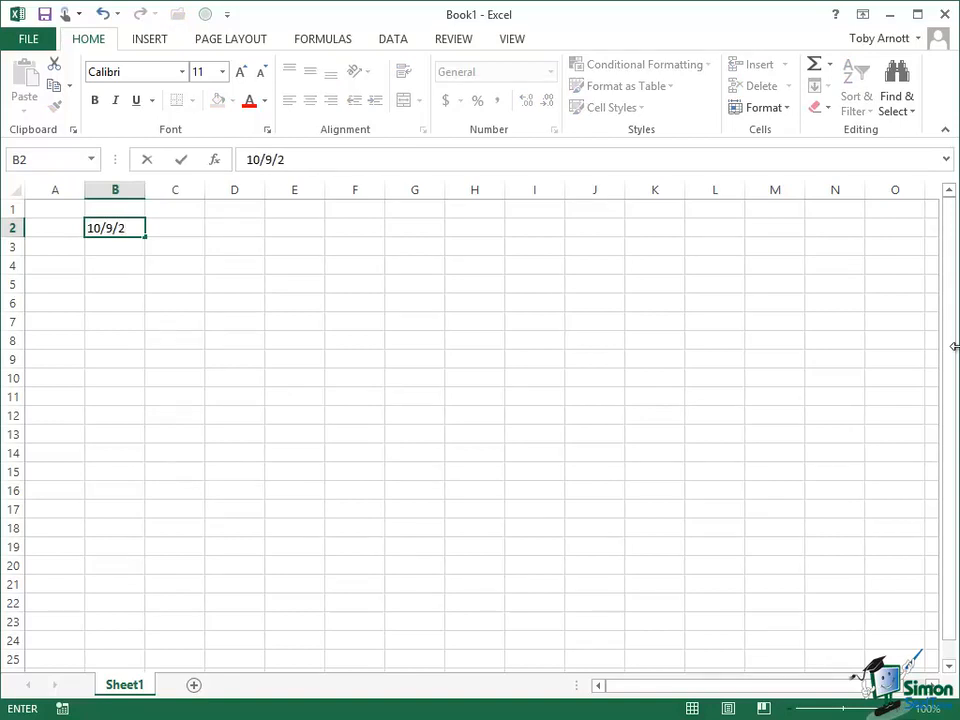
{"action": "type", "text": "010"}
{"action": "left_click", "coordinate": [182, 162]}
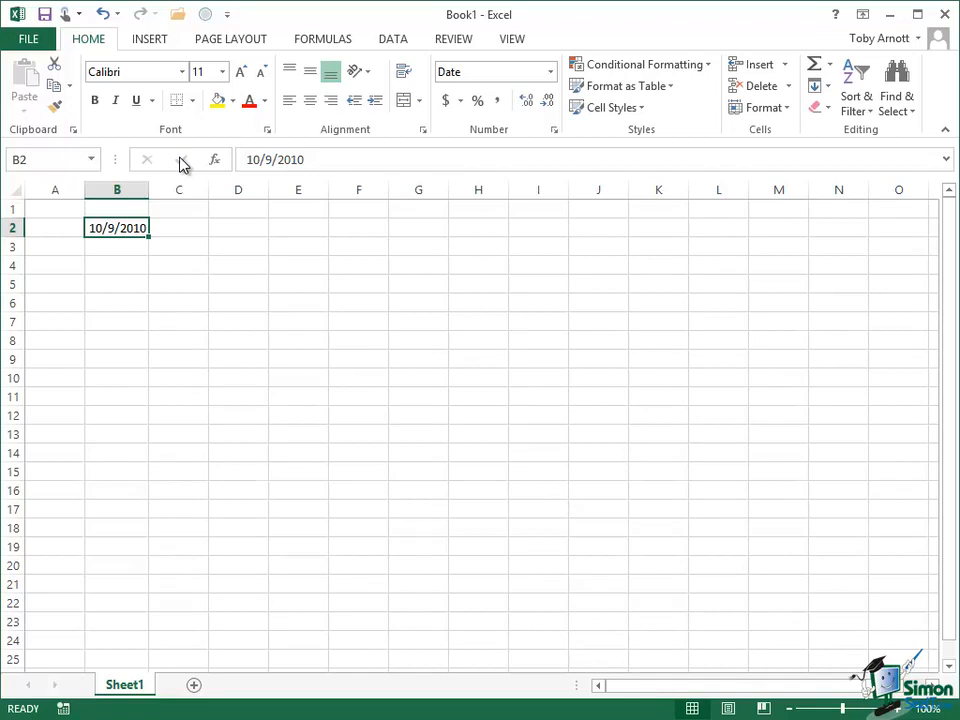
- Change the format of the date in cell B2 to the Number category
{"action": "right_click", "coordinate": [129, 235]}
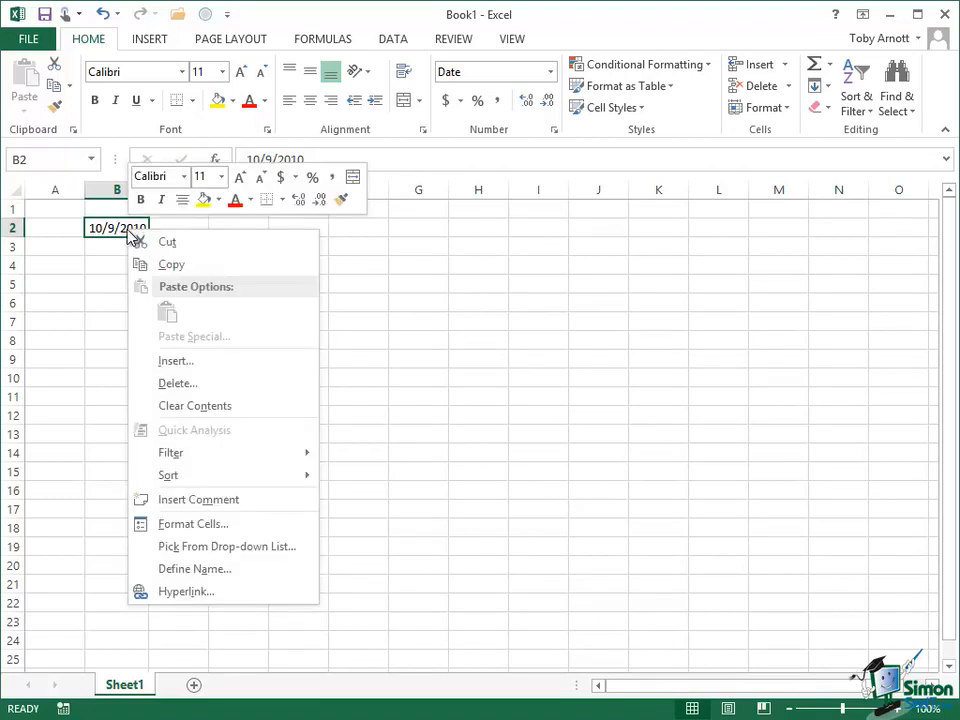
{"action": "left_click", "coordinate": [213, 524]}
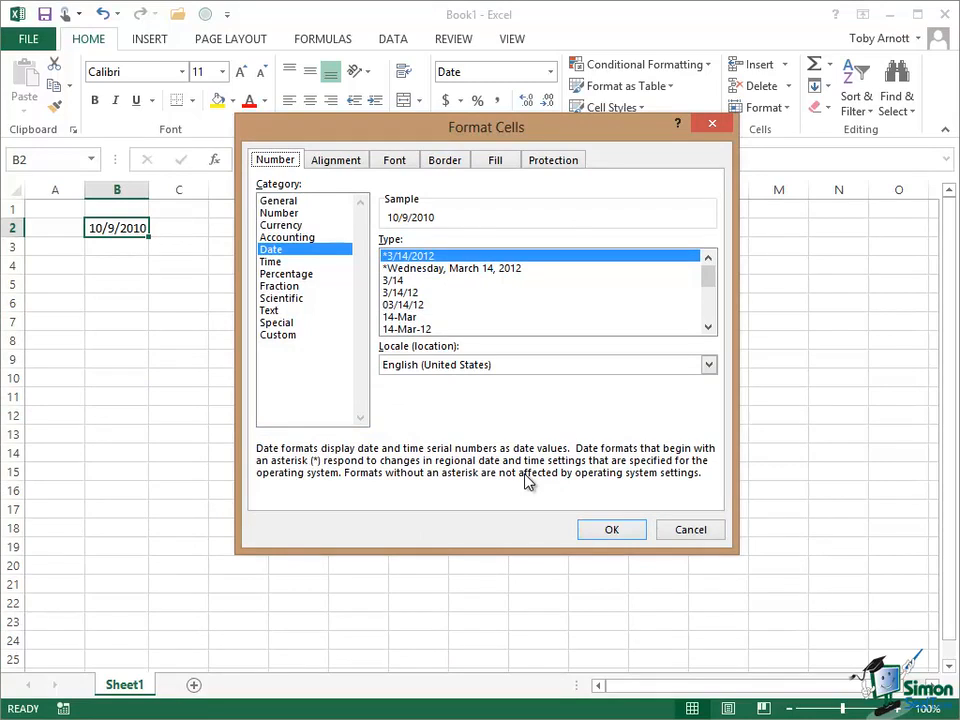
{"action": "left_click", "coordinate": [294, 214]}
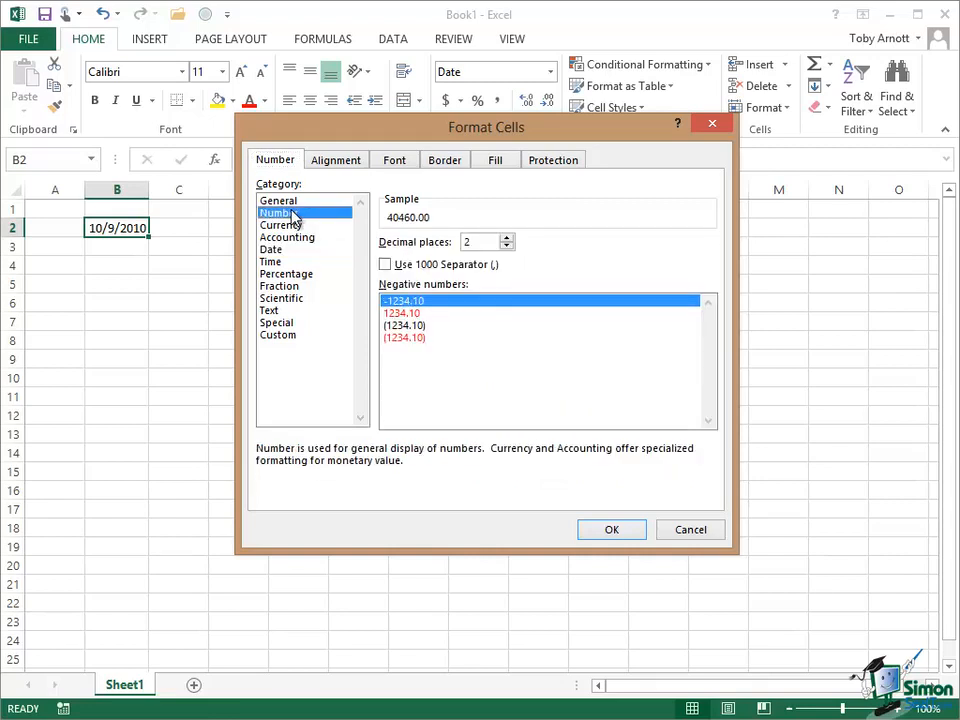
{"action": "left_click", "coordinate": [607, 524]}
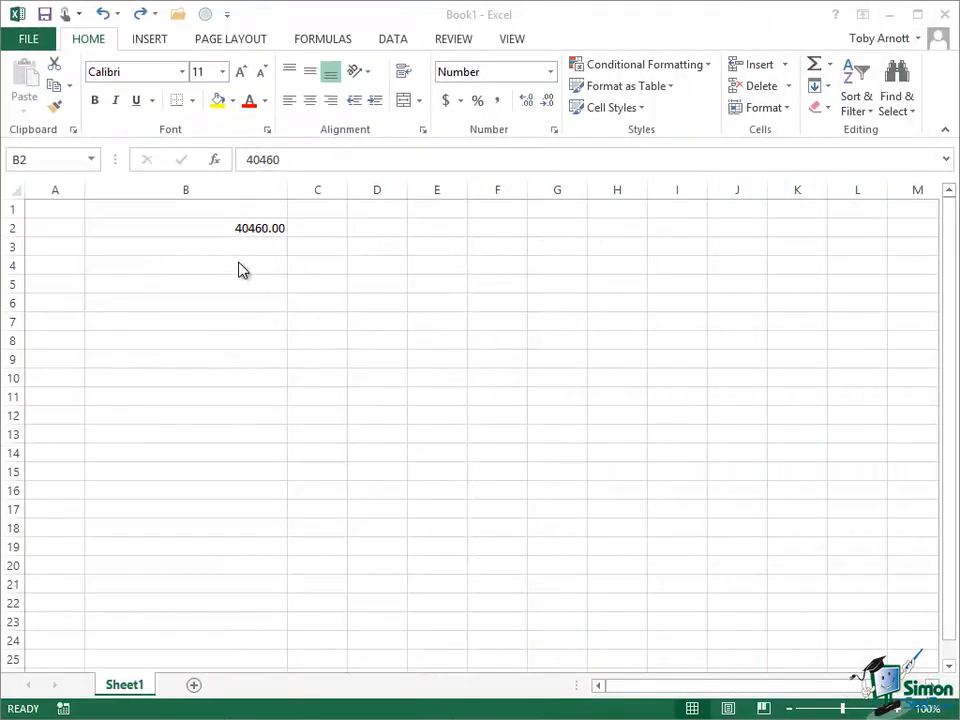
- Enter the date and time 10/9/2010 11:47 am in cell B4
{"action": "left_click", "coordinate": [238, 268]}
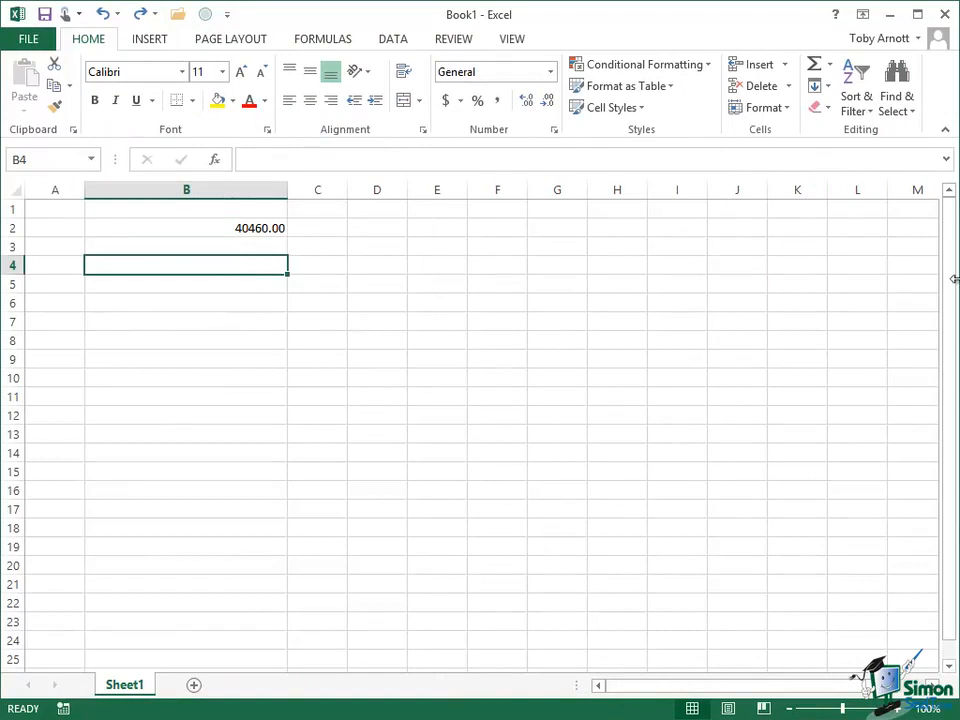
{"action": "type", "text": "10/"}
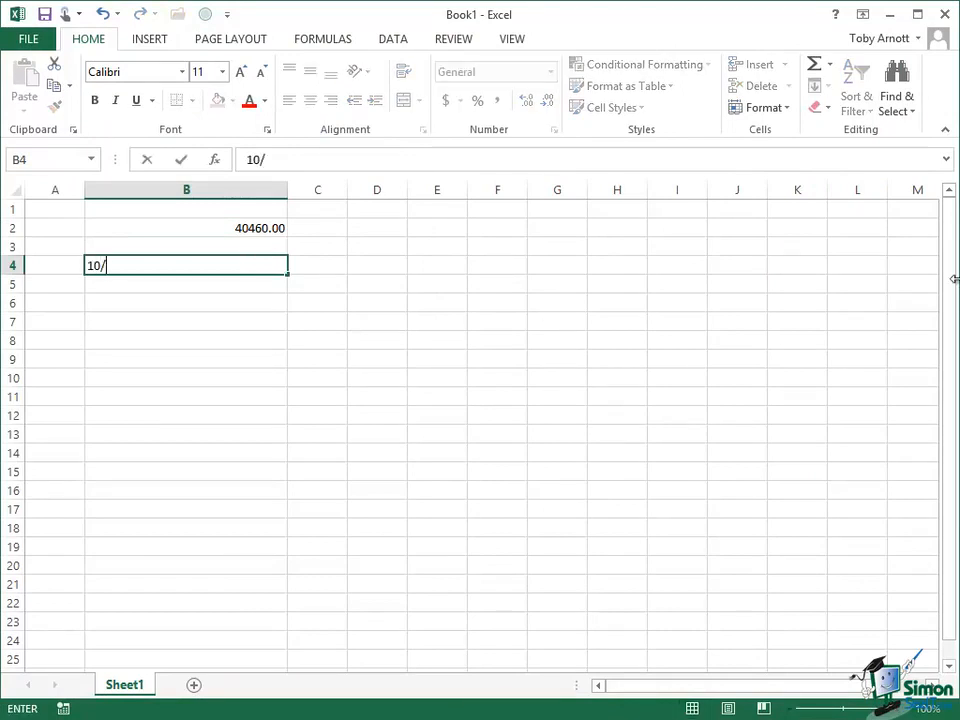
{"action": "type", "text": "9/2010"}
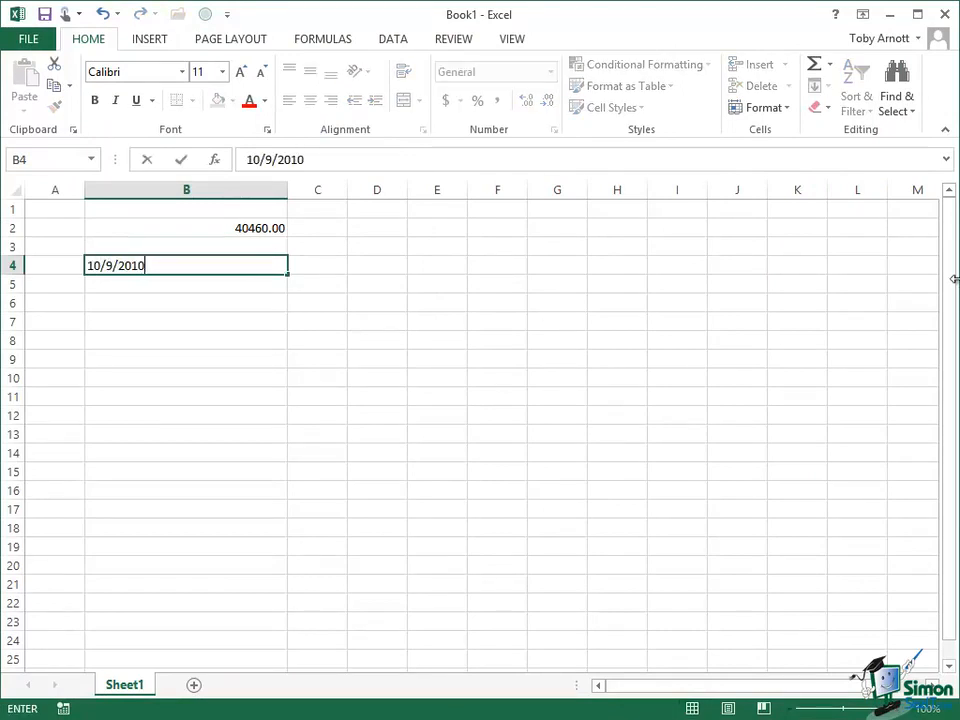
{"action": "type", "text": " 11:47 am"}
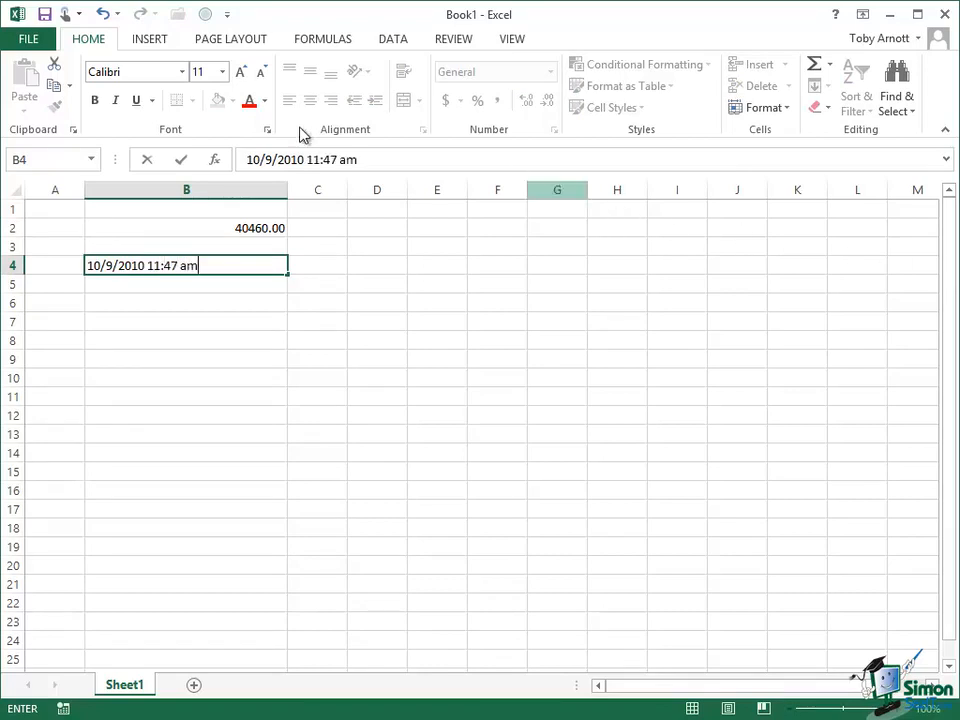
{"action": "left_click", "coordinate": [182, 161]}
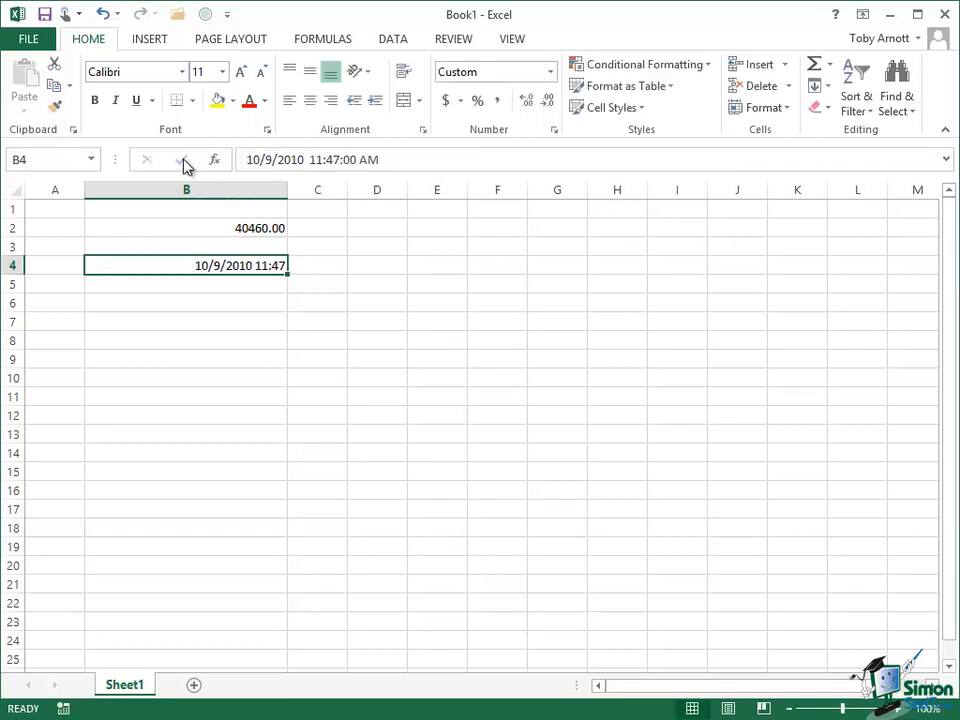
- Change the format of the date and time in cell B4 to the Number category
{"action": "right_click", "coordinate": [218, 265]}
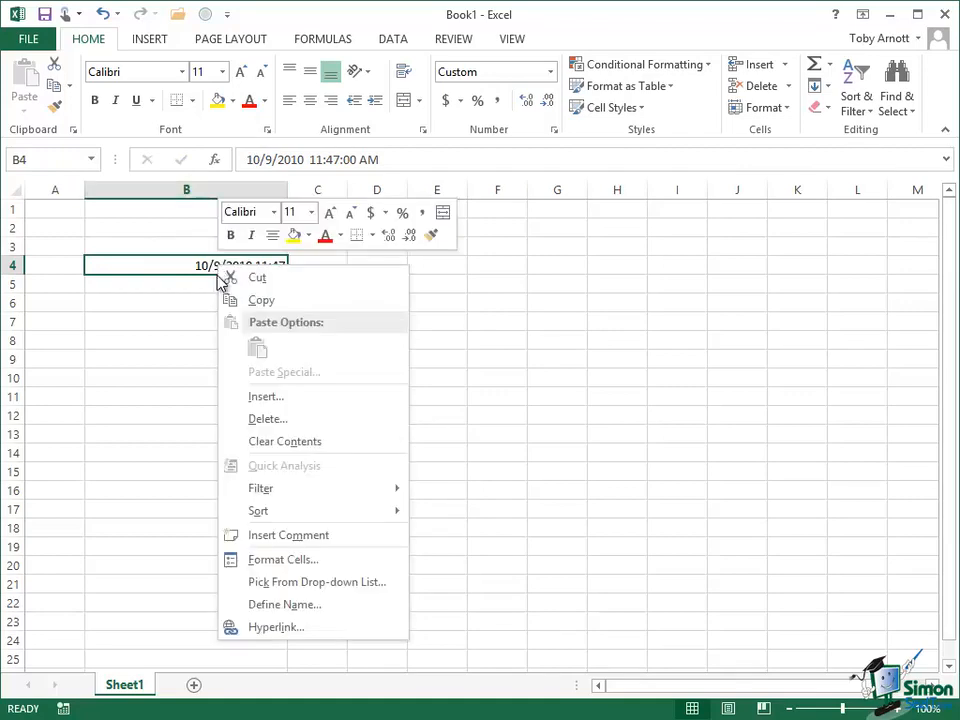
{"action": "left_click", "coordinate": [313, 561]}
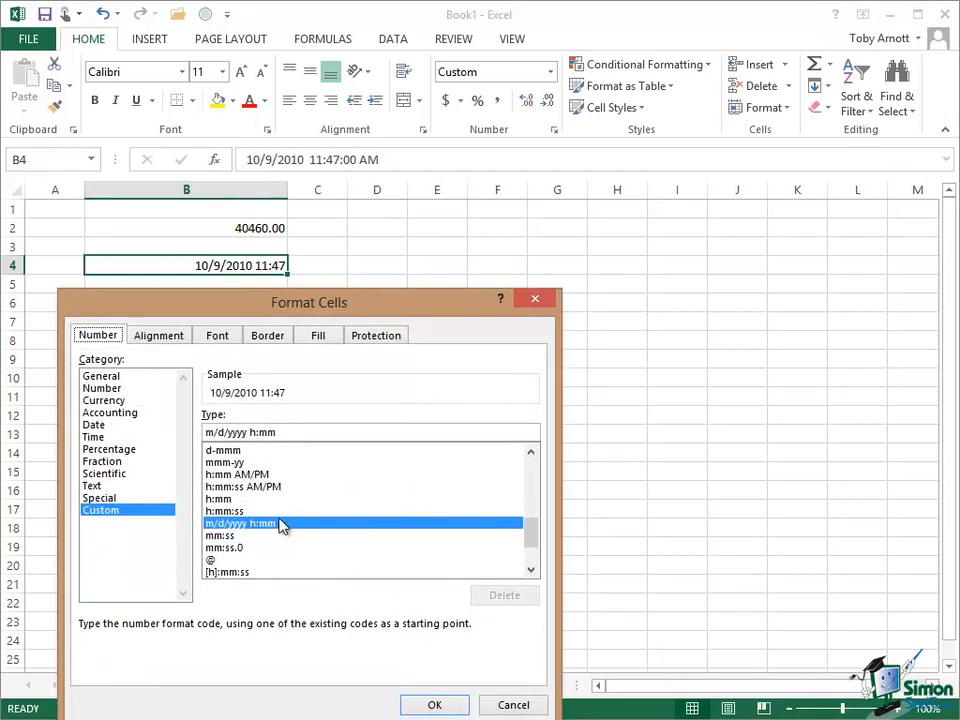
{"action": "left_click", "coordinate": [117, 390]}
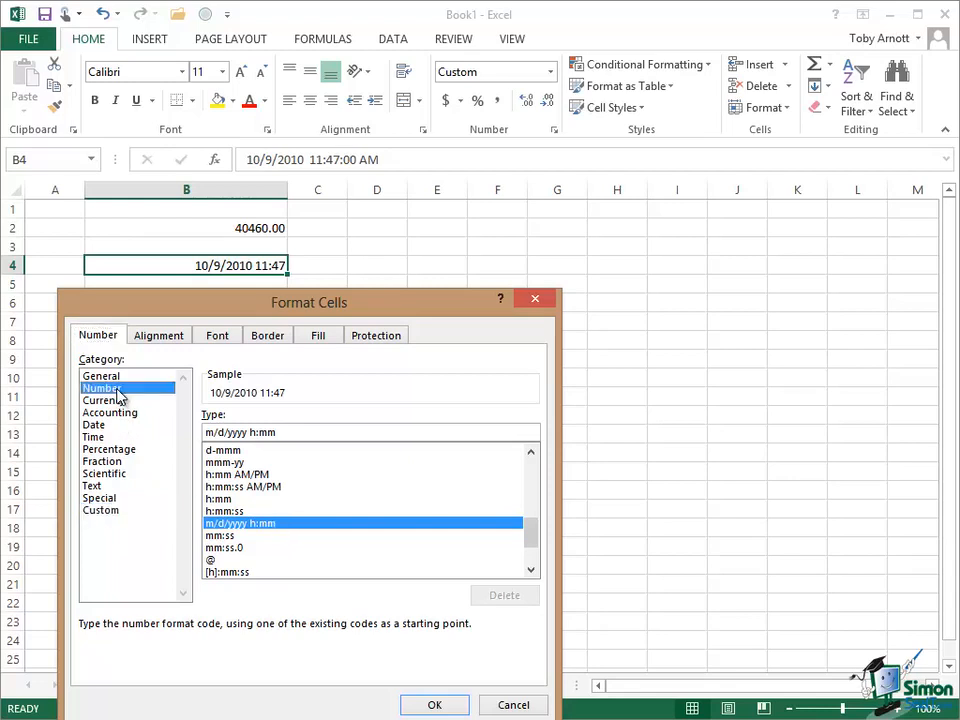
{"action": "left_click", "coordinate": [435, 705]}
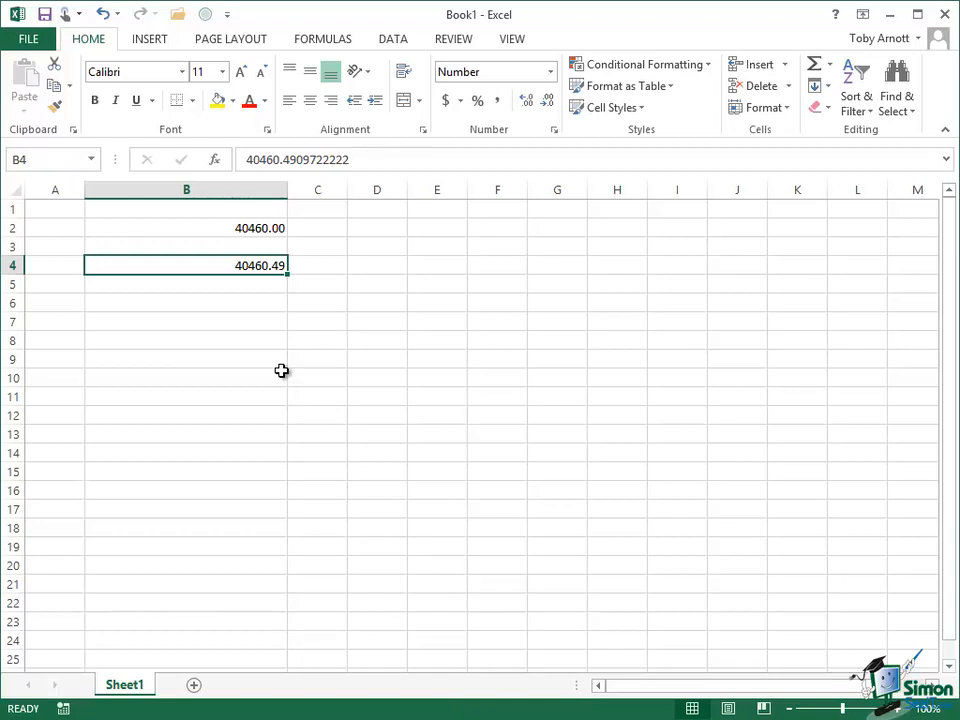
- Set the number format of cell B4 to show 7 decimal places
{"action": "right_click", "coordinate": [207, 270]}
{"action": "left_click", "coordinate": [272, 558]}
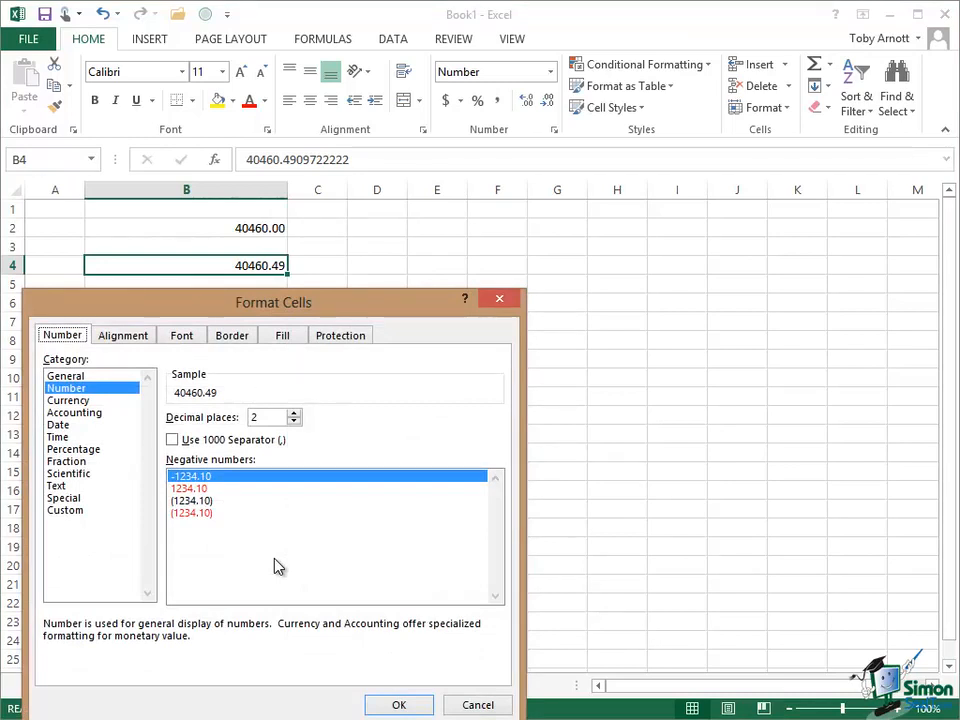
{"action": "left_click", "coordinate": [294, 413]}
{"action": "left_click", "coordinate": [294, 413]}
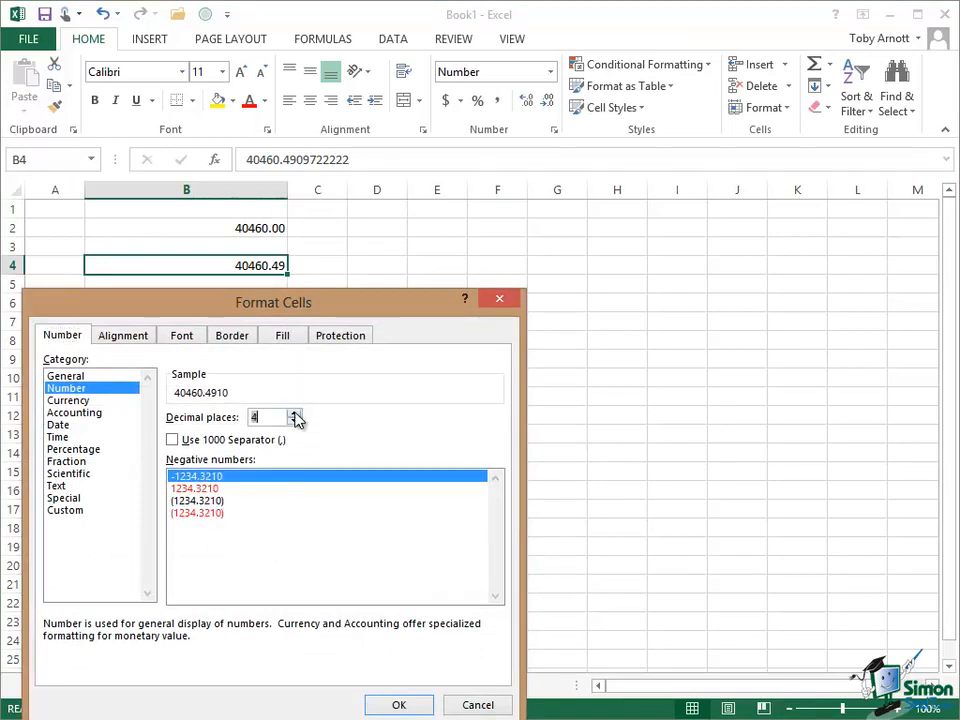
{"action": "left_click", "coordinate": [294, 413]}
{"action": "left_click", "coordinate": [294, 413]}
{"action": "left_click", "coordinate": [294, 413]}
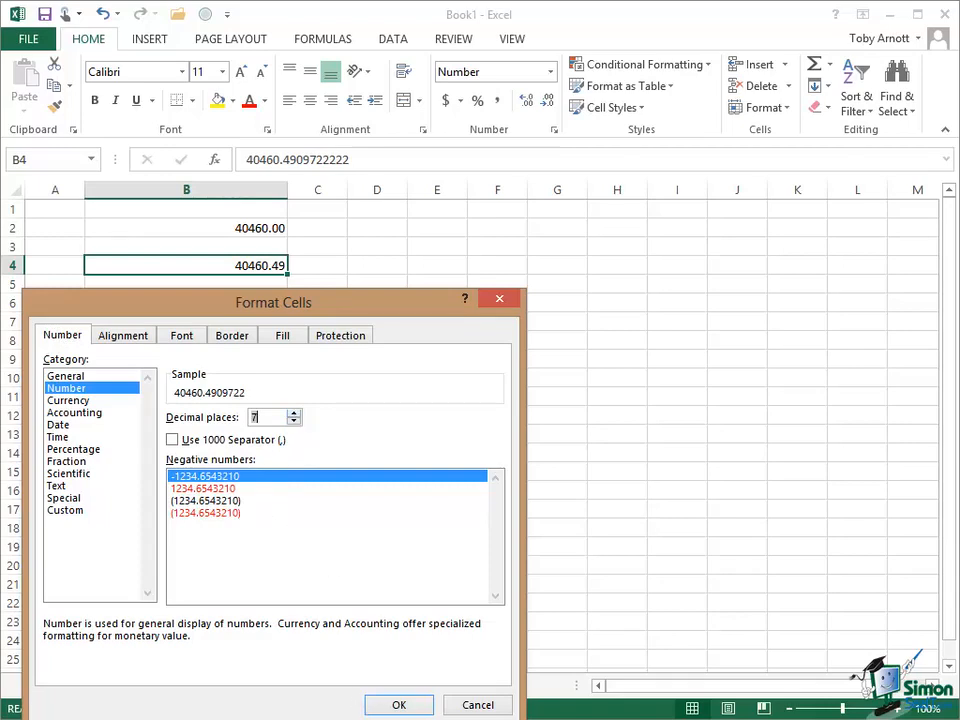
{"action": "left_click", "coordinate": [399, 704]}
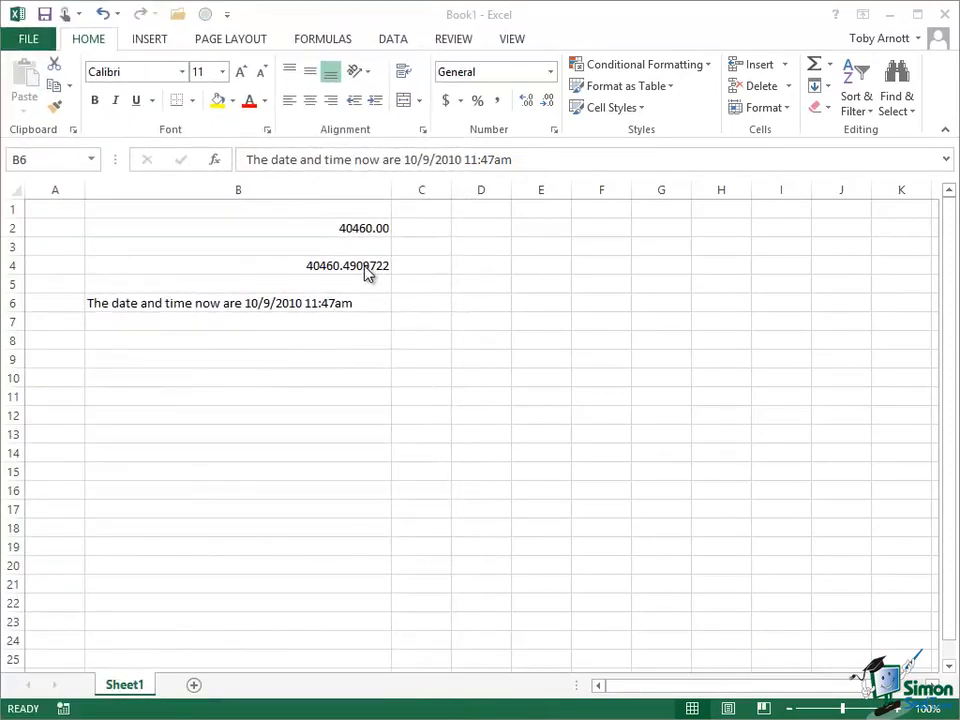
- Format the empty cell B8 as Text
{"action": "left_click", "coordinate": [355, 341]}
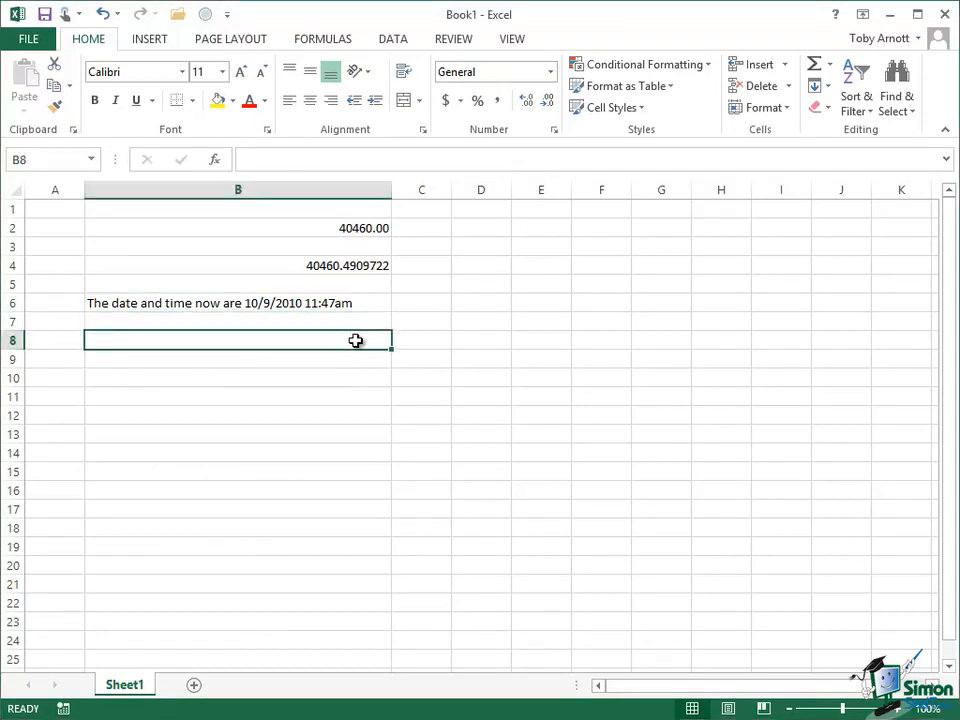
{"action": "right_click", "coordinate": [357, 344]}
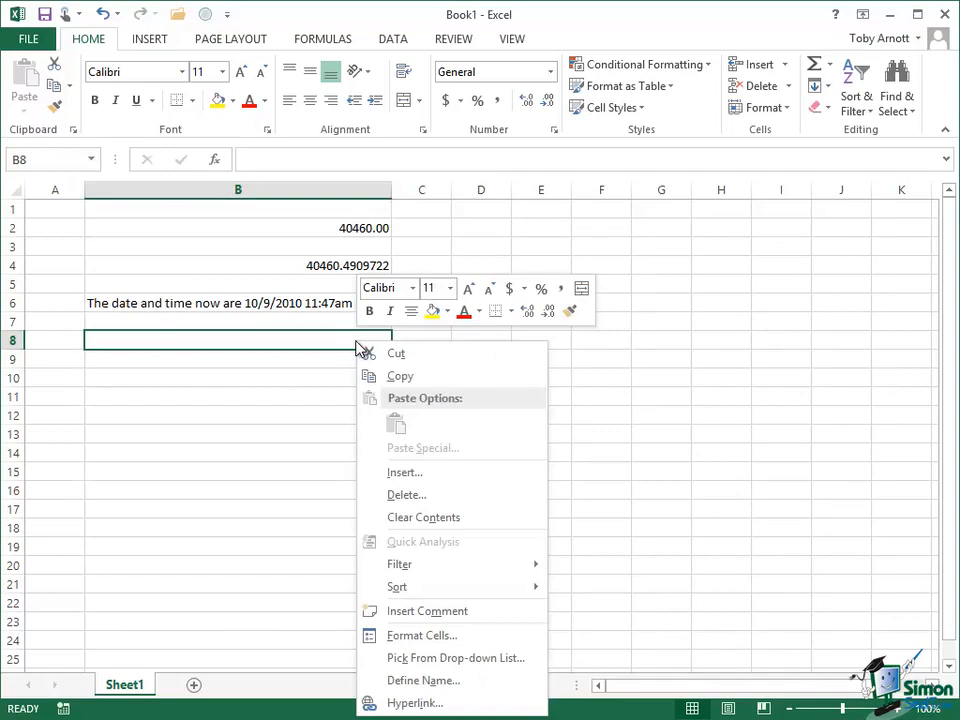
{"action": "left_click", "coordinate": [420, 637]}
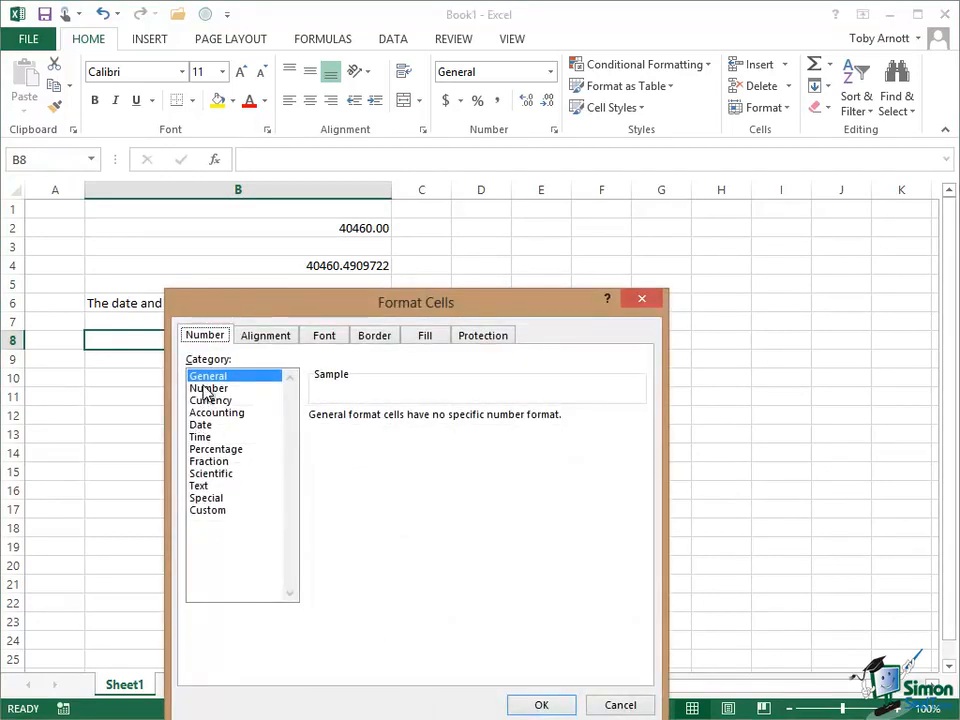
{"action": "left_click", "coordinate": [205, 486]}
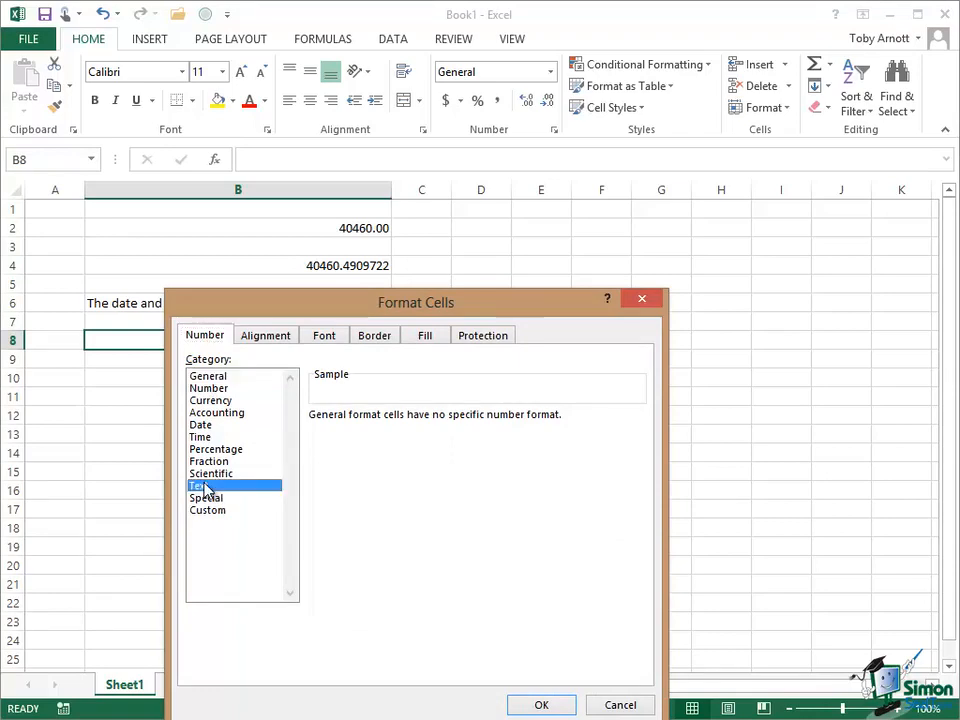
{"action": "left_click", "coordinate": [541, 705]}
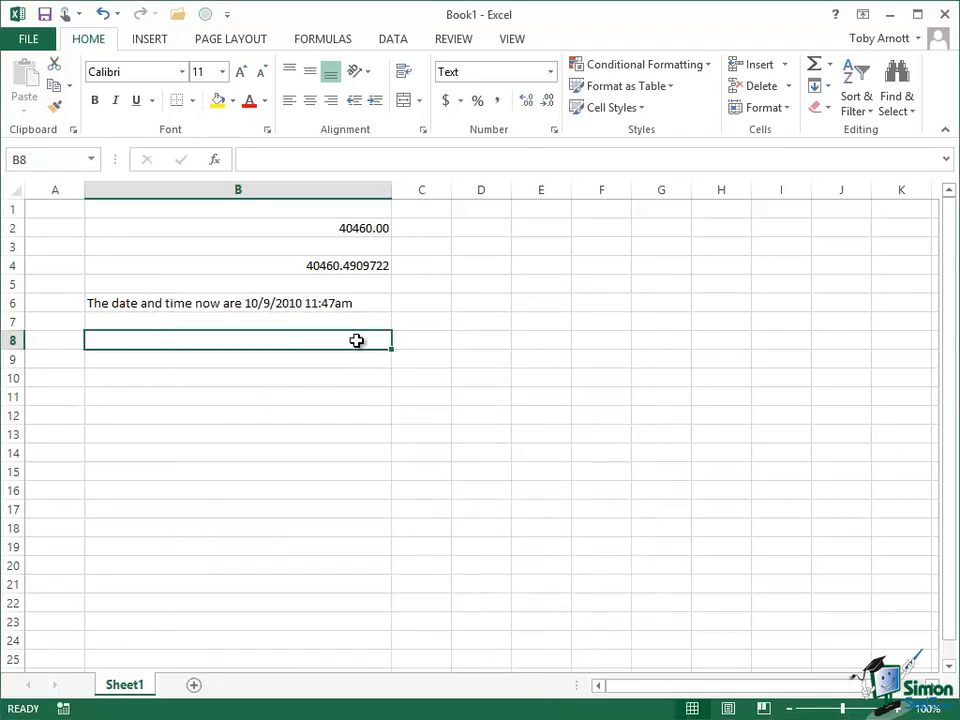
- Enter 10/9/2010 11:47am in the text-formatted cell B8
{"action": "type", "text": "10"}
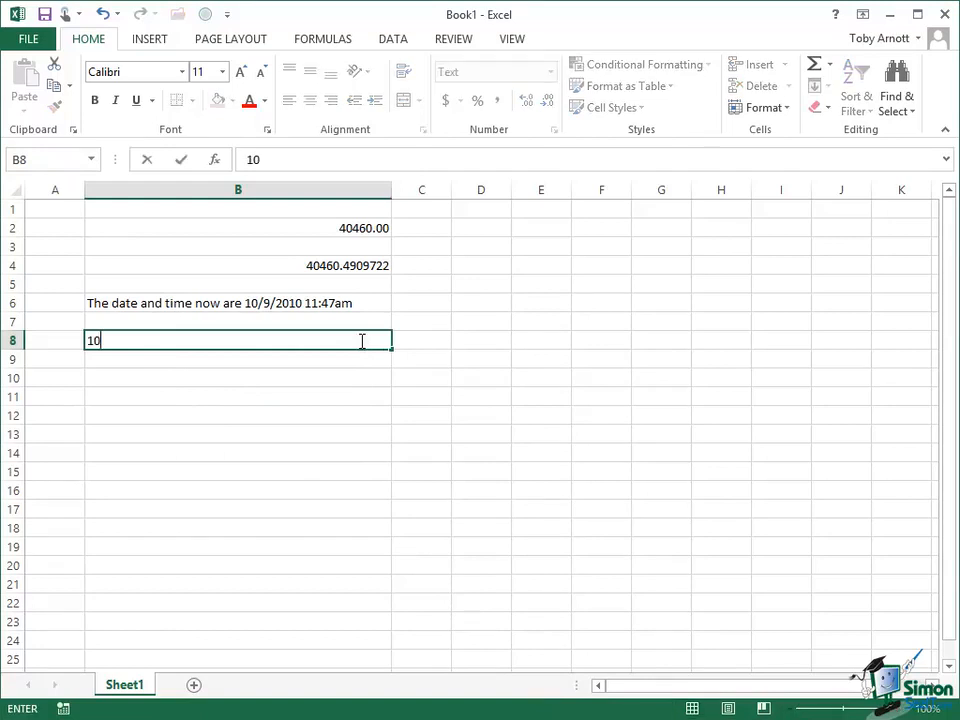
{"action": "type", "text": "/9/2010 11"}
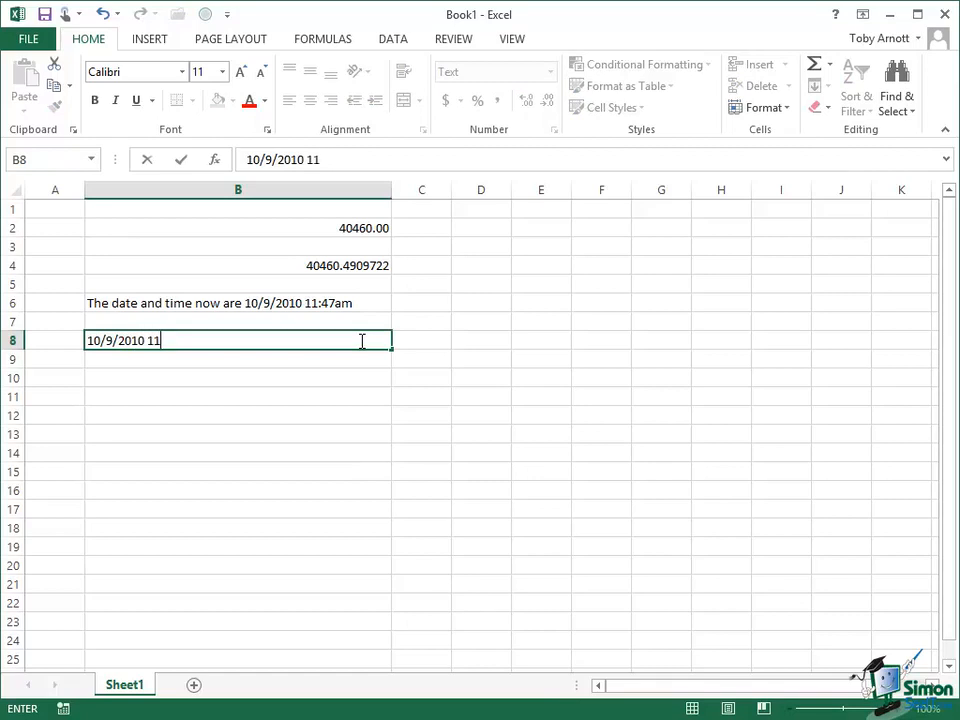
{"action": "type", "text": ":47am"}
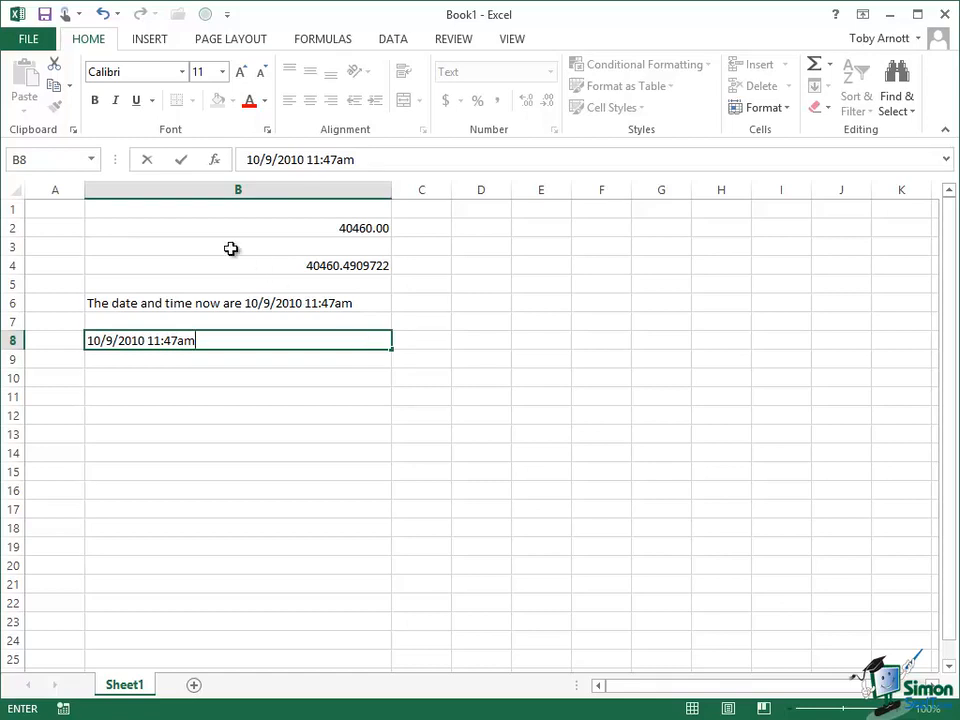
{"action": "left_click", "coordinate": [181, 160]}
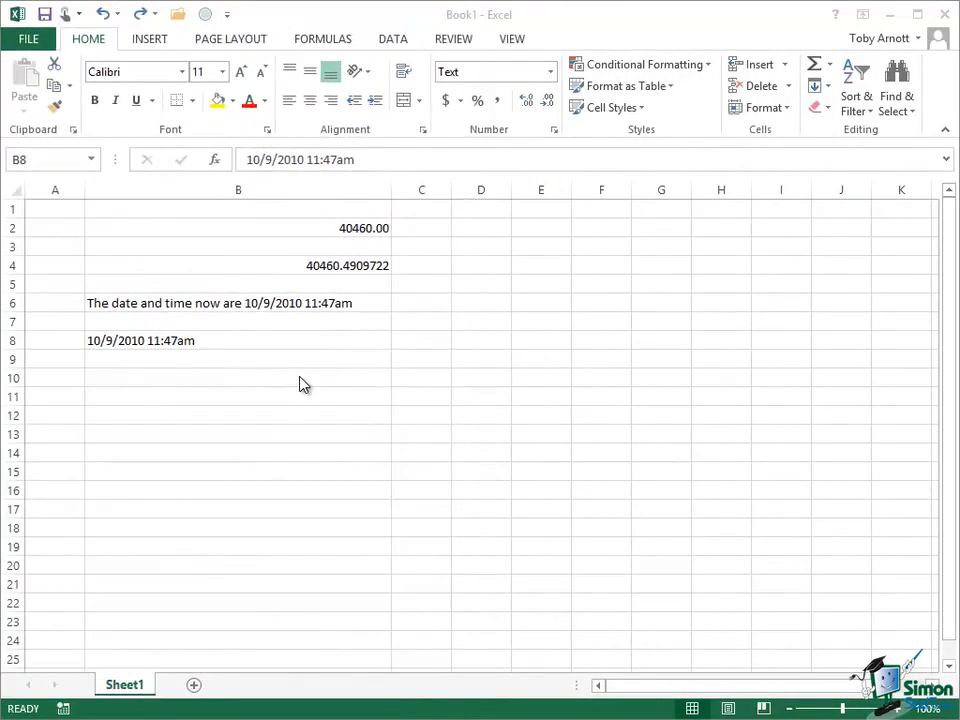
- Enter the formula =TODAY() in cell B10 to return the current date
{"action": "left_click", "coordinate": [299, 377]}
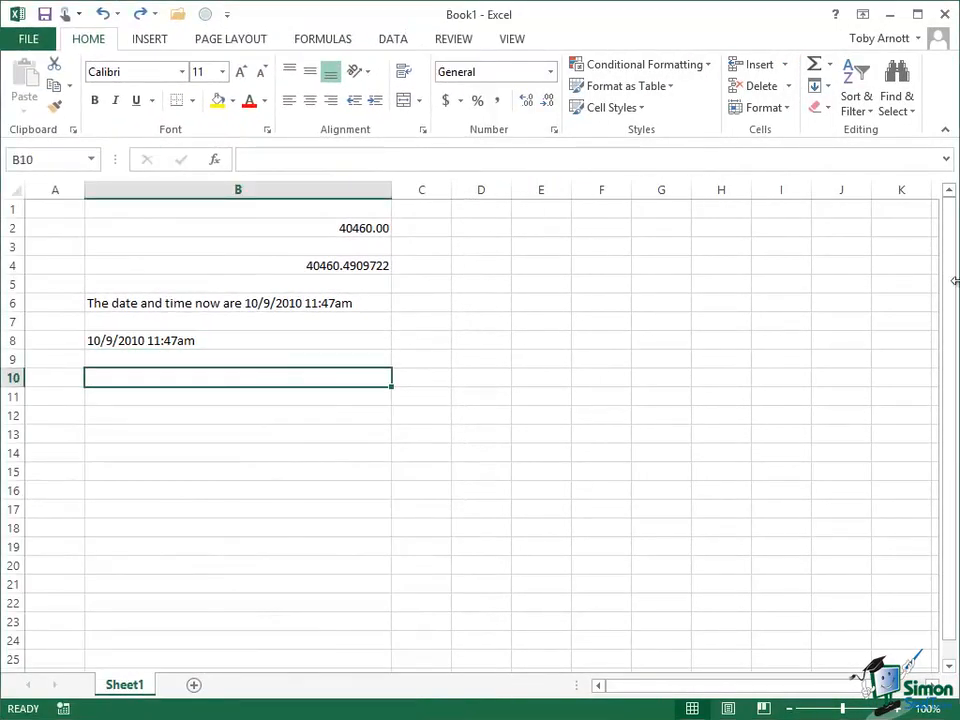
{"action": "type", "text": "=TO"}
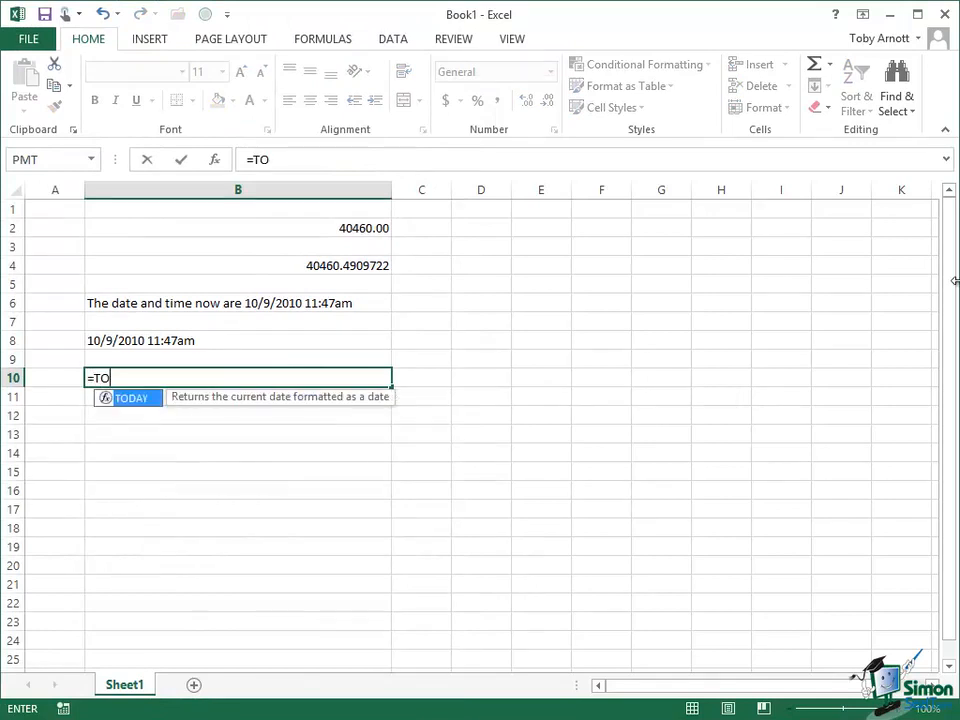
{"action": "type", "text": "DAY()"}
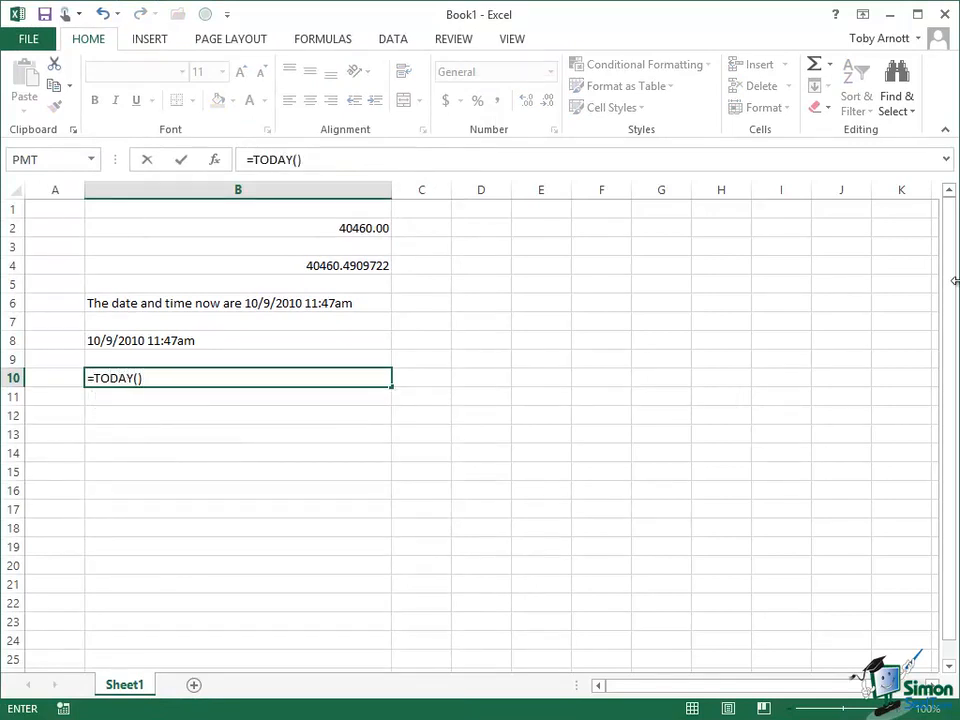
{"action": "left_click", "coordinate": [181, 160]}
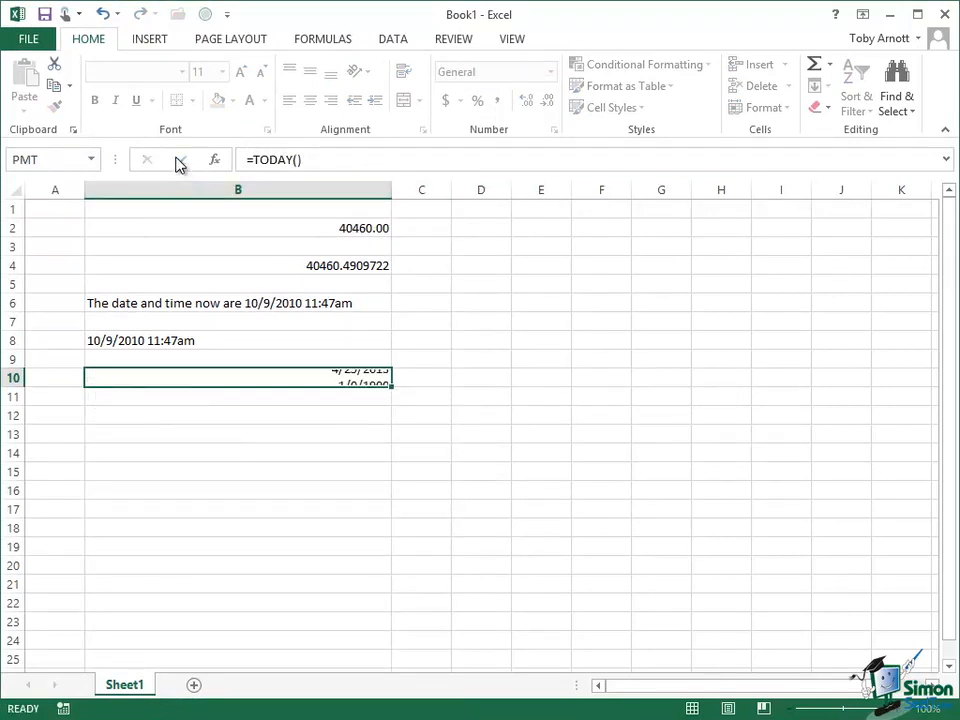
- Enter the formula =NOW() in cell B12 to return the current date and time
{"action": "left_click", "coordinate": [332, 416]}
{"action": "type", "text": "="}
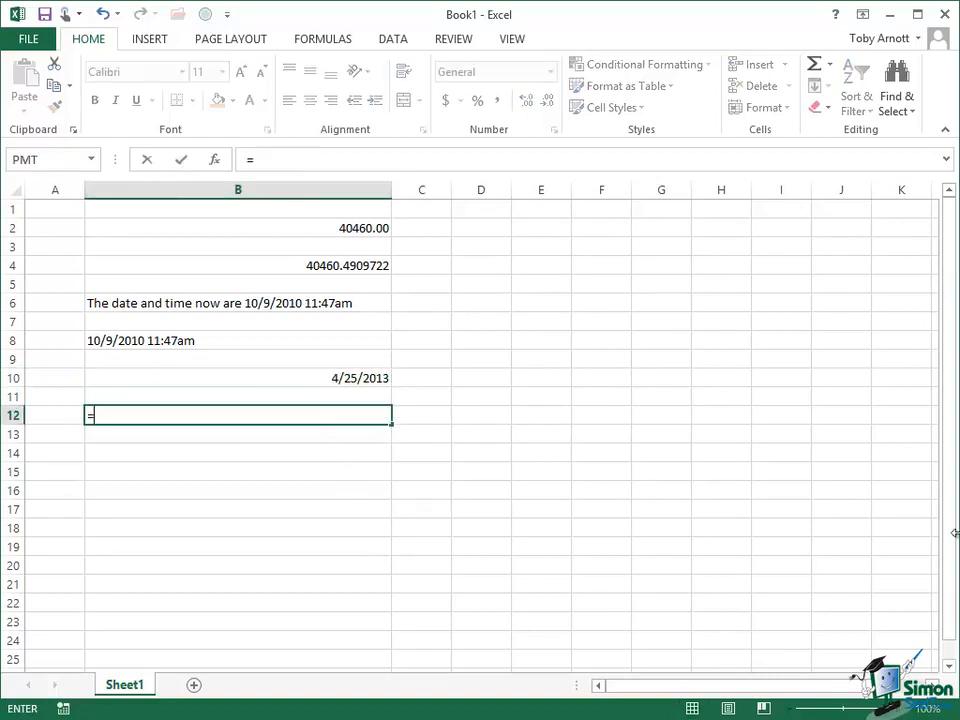
{"action": "type", "text": "NOW()"}
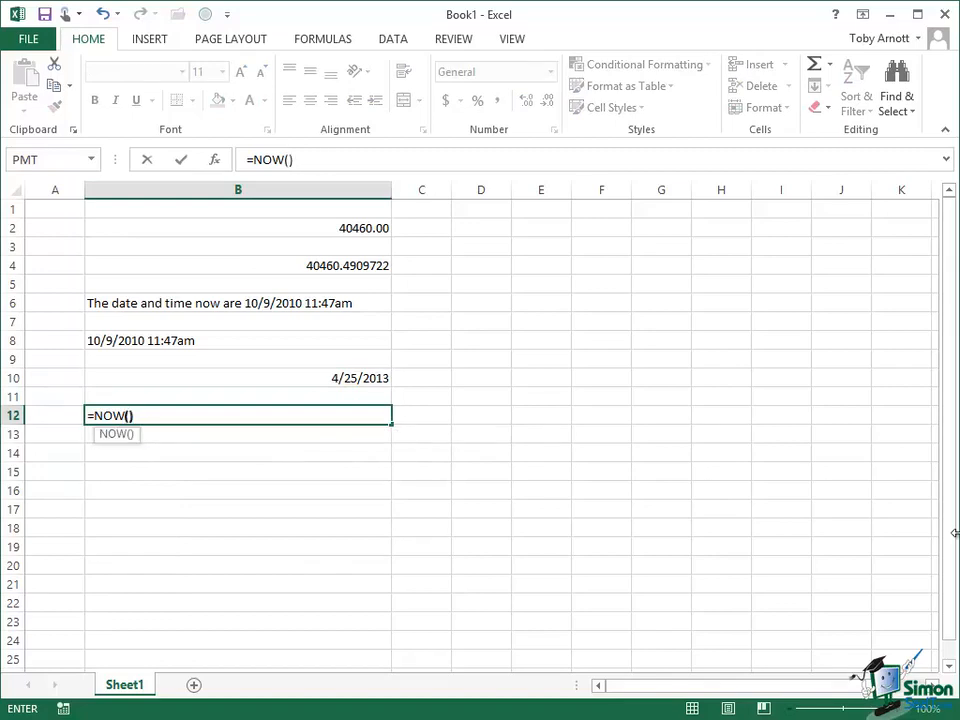
{"action": "left_click", "coordinate": [183, 159]}
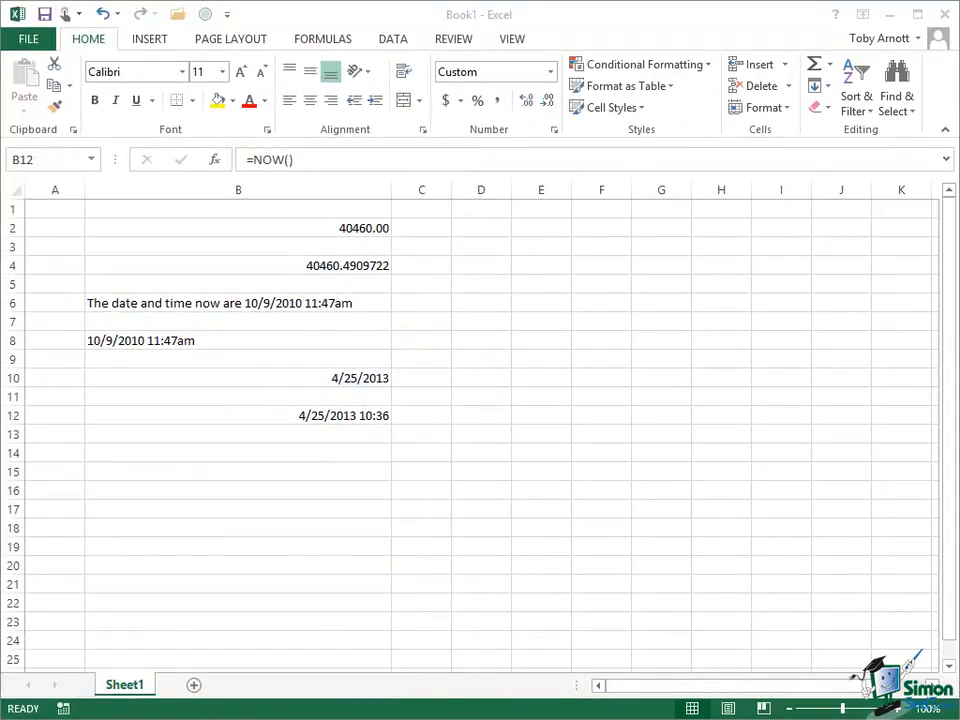
- Examine the custom number format code applied to the NOW formula in cell B12
{"action": "left_click", "coordinate": [321, 419]}
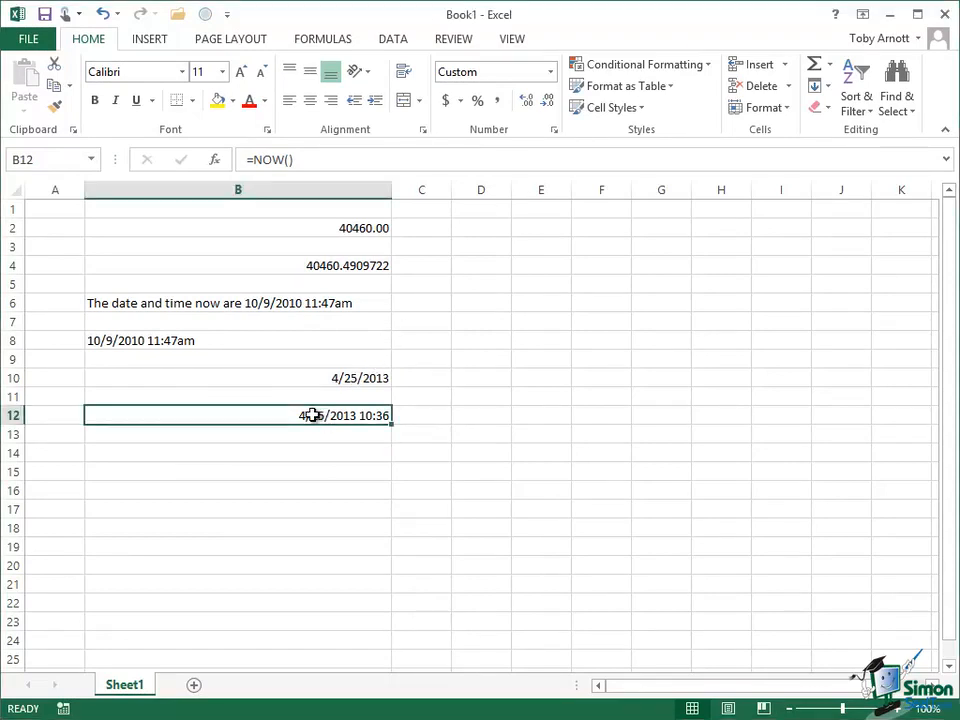
{"action": "right_click", "coordinate": [313, 418]}
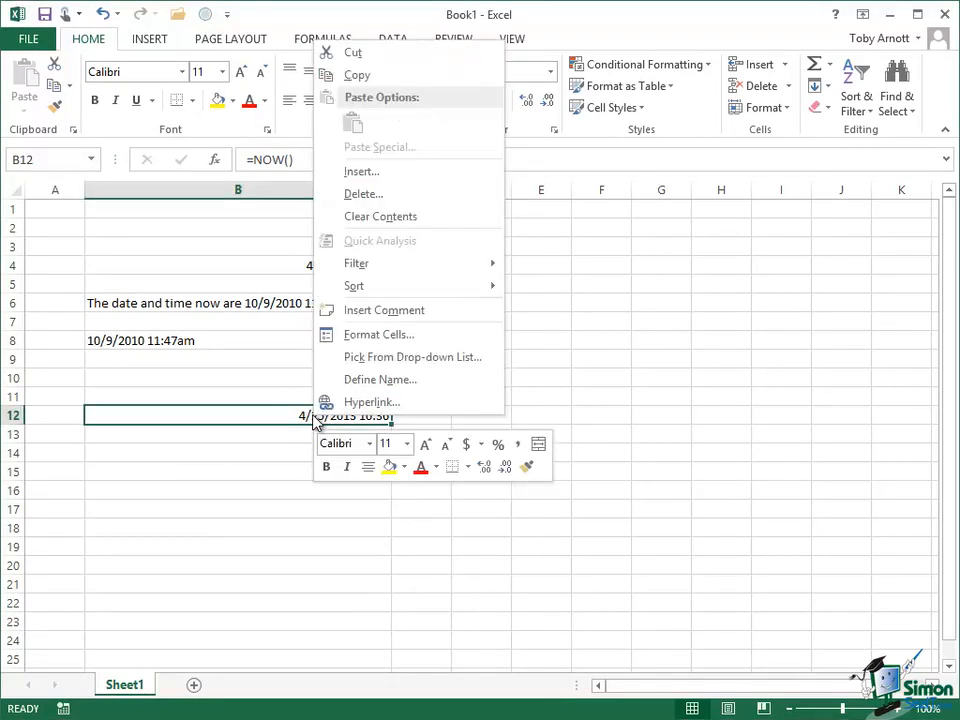
{"action": "left_click", "coordinate": [376, 335]}
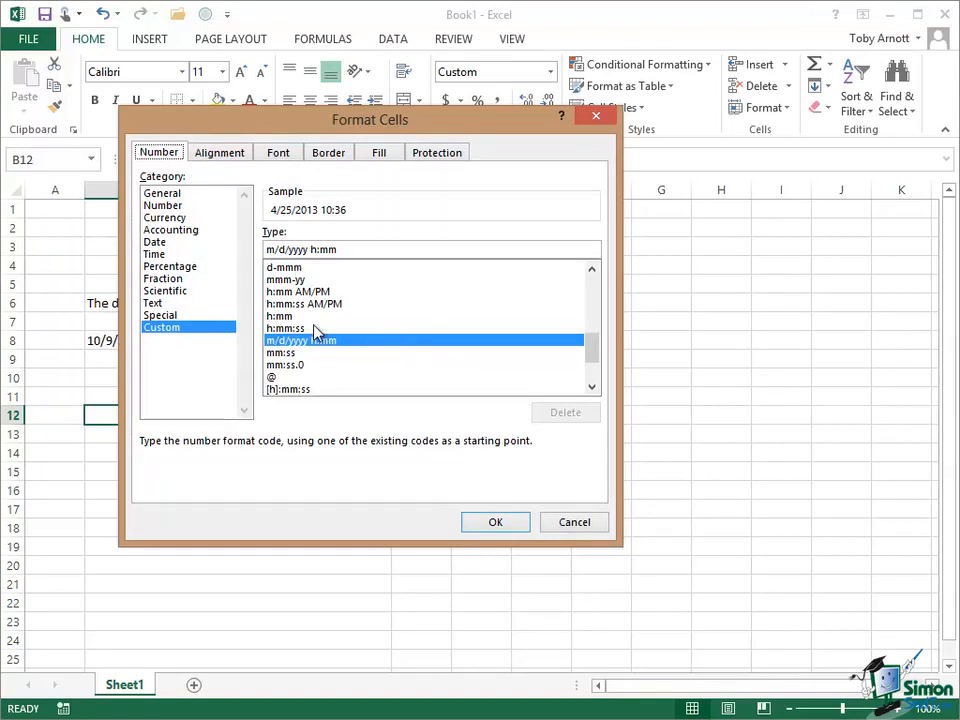
{"action": "left_click", "coordinate": [380, 251]}
{"action": "left_click", "coordinate": [568, 530]}
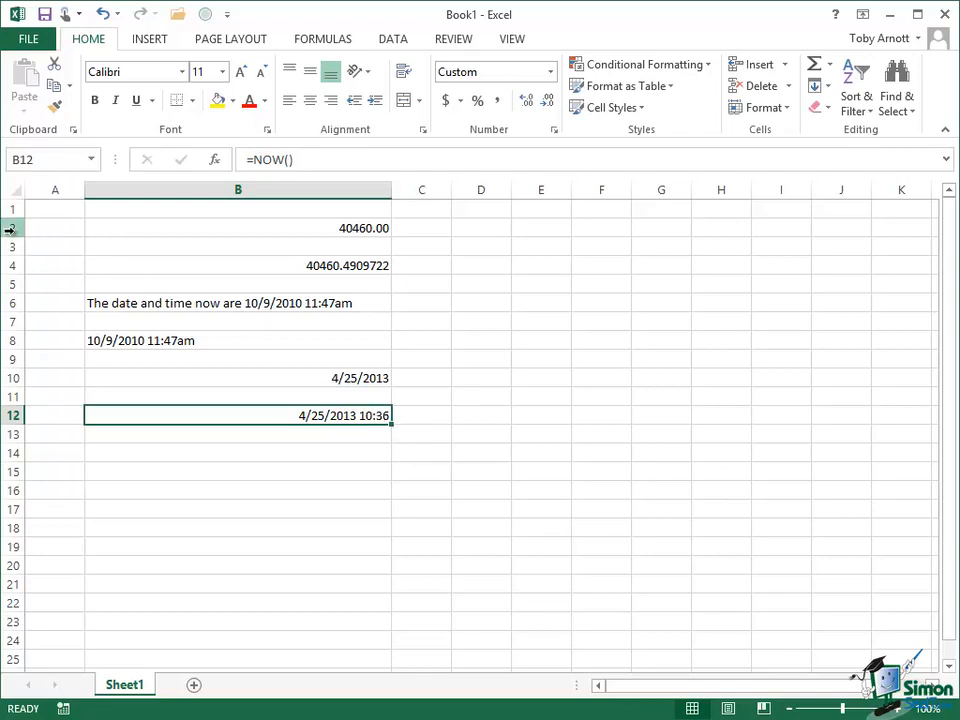
- Delete rows 2 to 10 from the worksheet, keeping the row with the NOW formula
{"action": "left_click_drag", "start_coordinate": [10, 228], "coordinate": [15, 378]}
{"action": "key", "text": "ctrl+minus"}
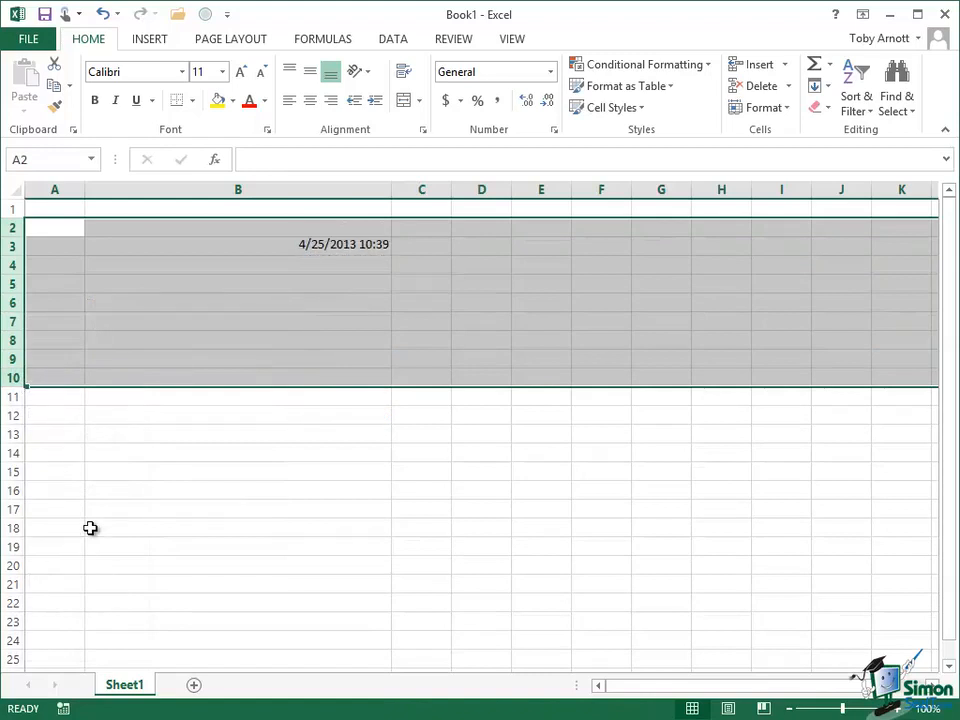
- Wrap the NOW function in cell B3 in YEAR so the formula reads =YEAR(NOW())
{"action": "left_click", "coordinate": [331, 246]}
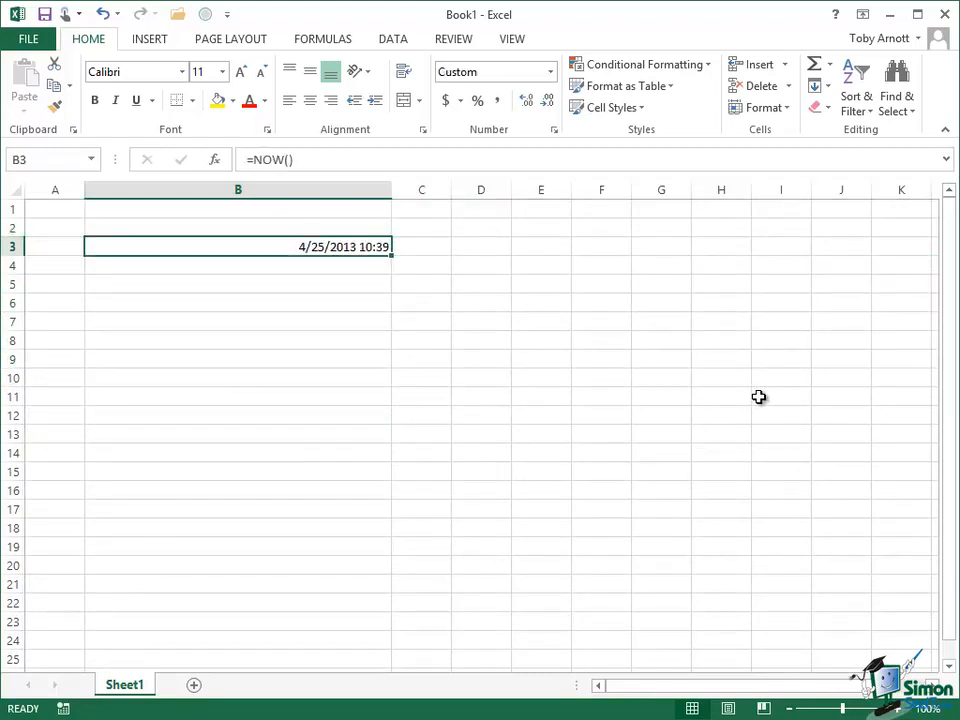
{"action": "left_click", "coordinate": [257, 160]}
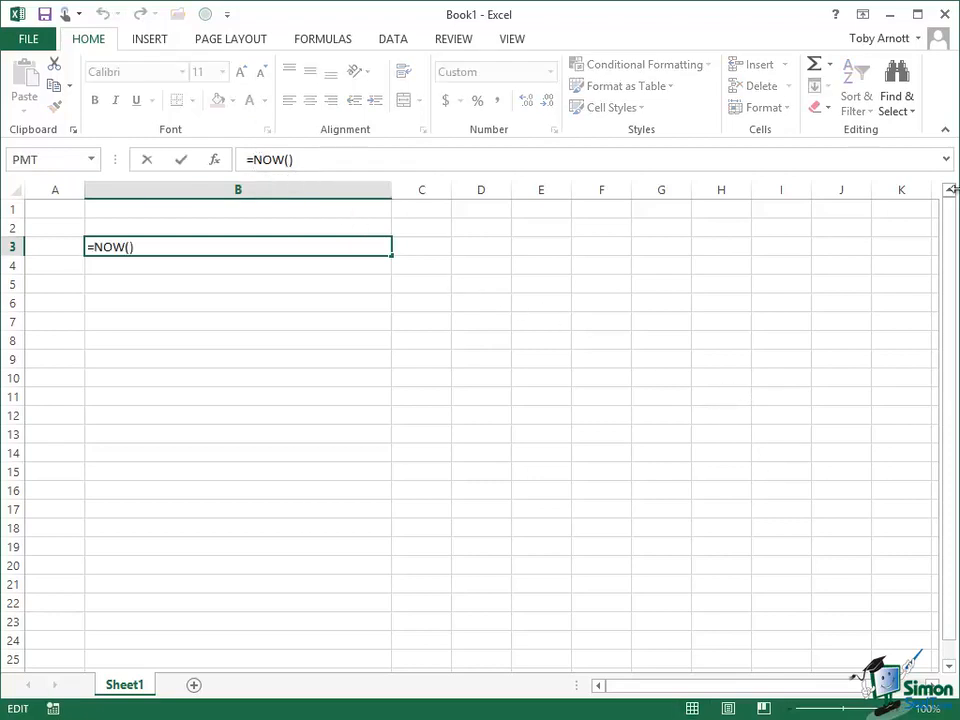
{"action": "type", "text": "YEAR"}
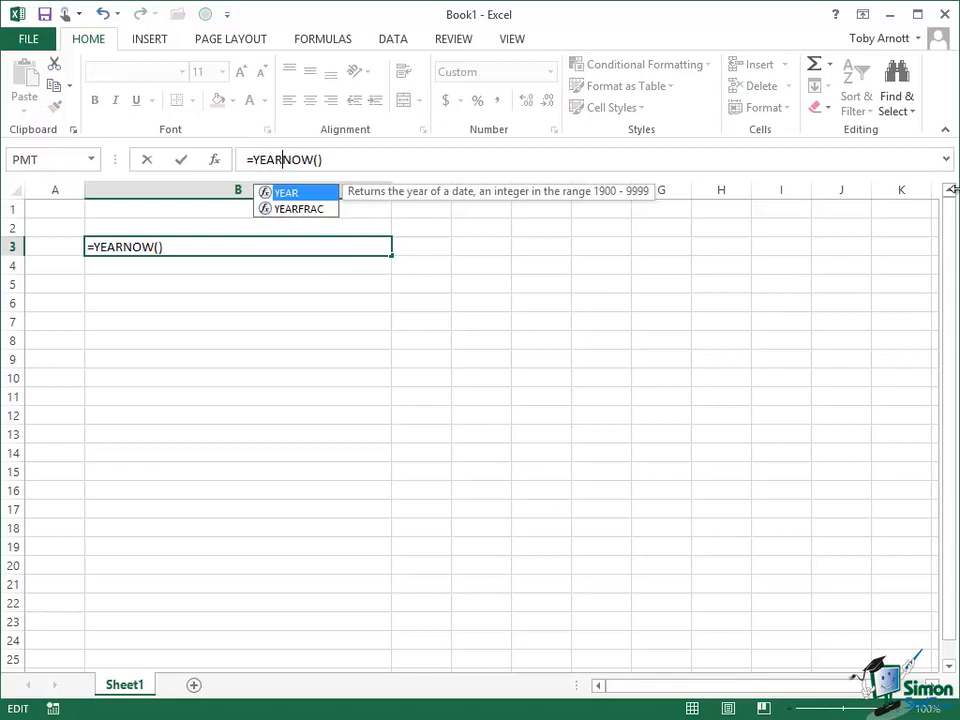
{"action": "type", "text": "("}
{"action": "key", "text": "Right"}
{"action": "key", "text": "Right"}
{"action": "key", "text": "Right"}
{"action": "key", "text": "Right"}
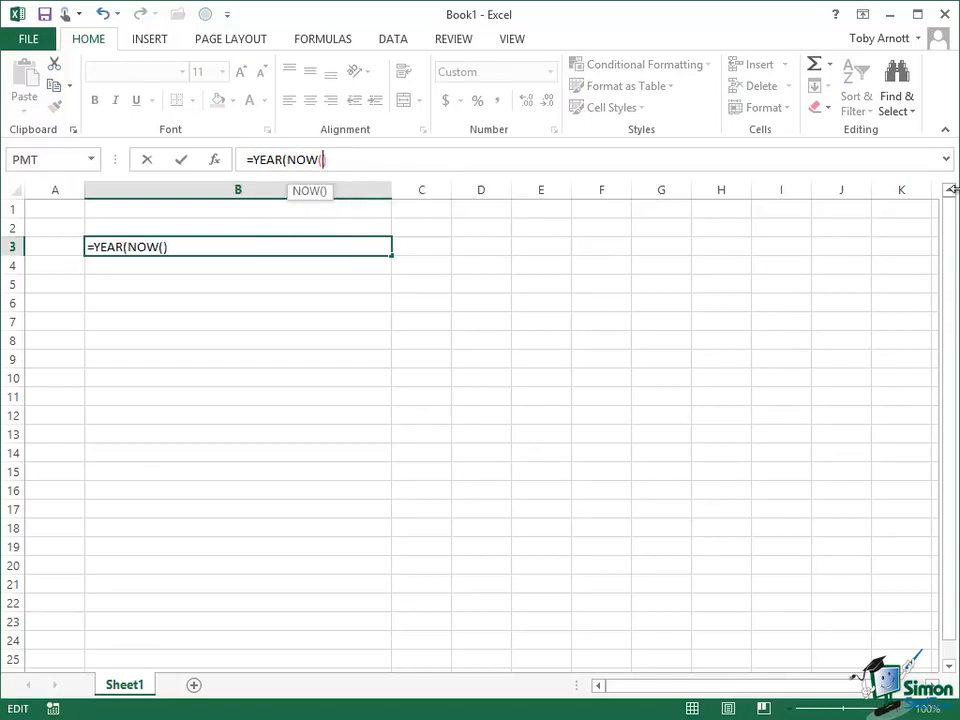
{"action": "key", "text": "Right"}
{"action": "type", "text": ")"}
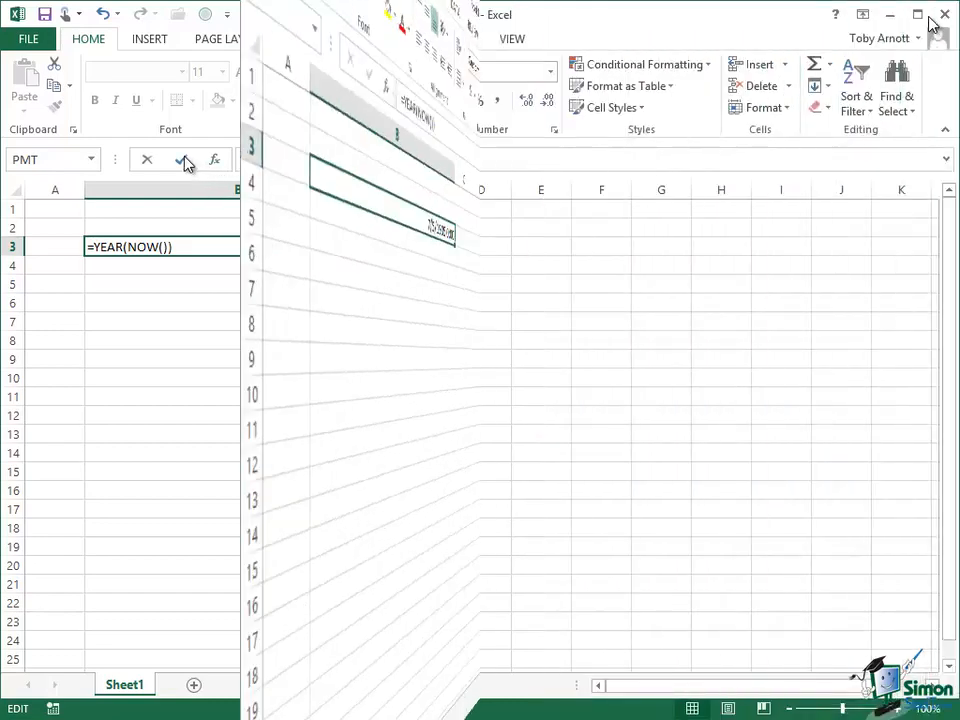
{"action": "left_click", "coordinate": [181, 160]}
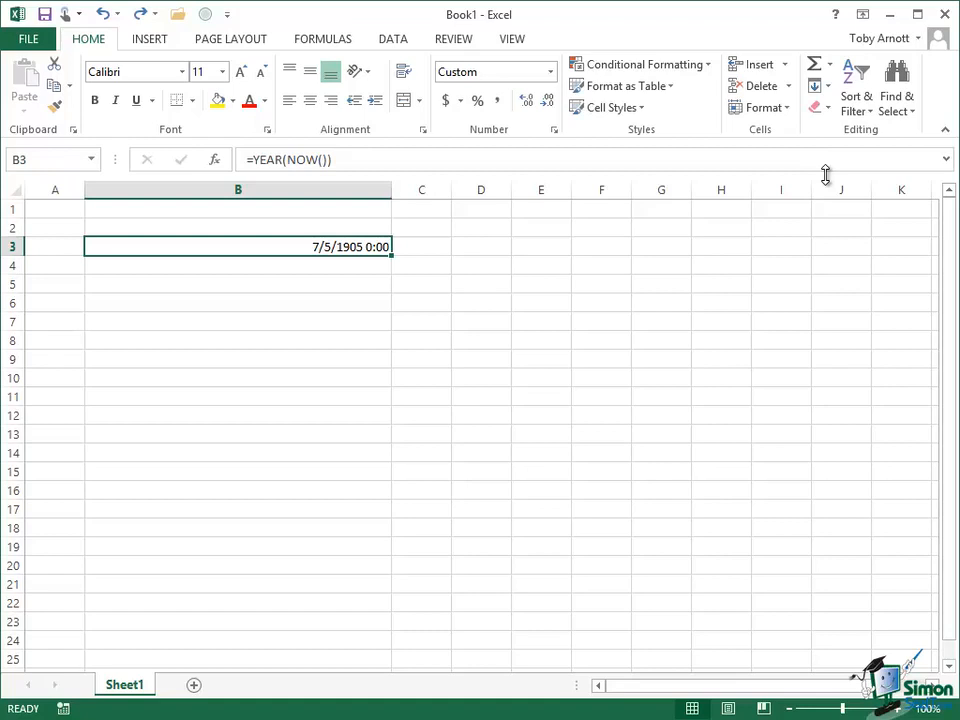
- Format the YEAR result in cell B3 as a Number with 0 decimal places
{"action": "right_click", "coordinate": [276, 251]}
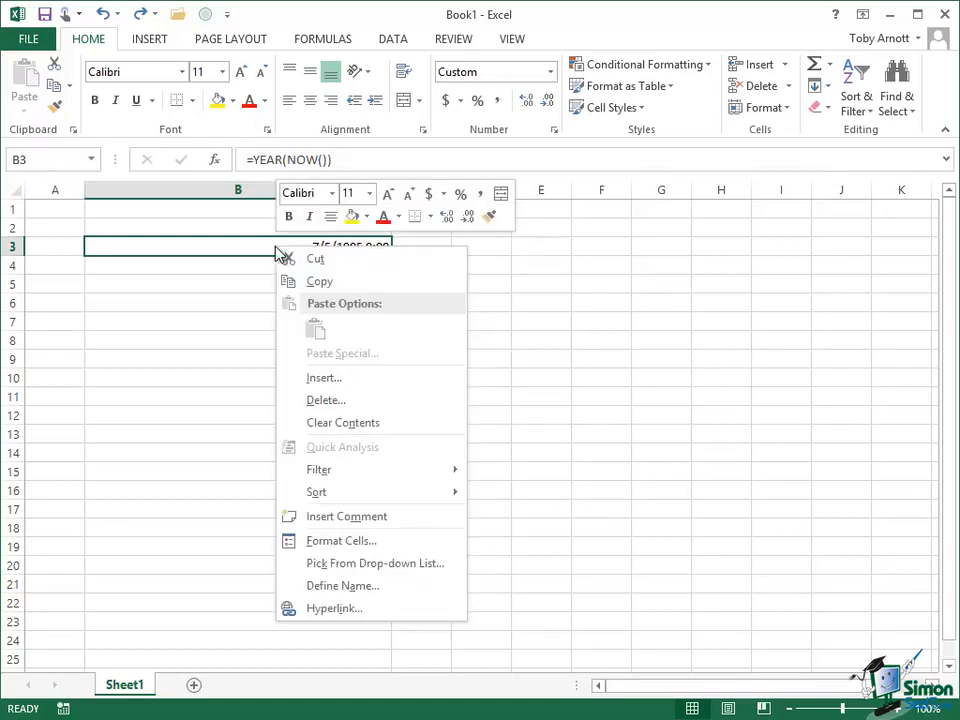
{"action": "left_click", "coordinate": [388, 540]}
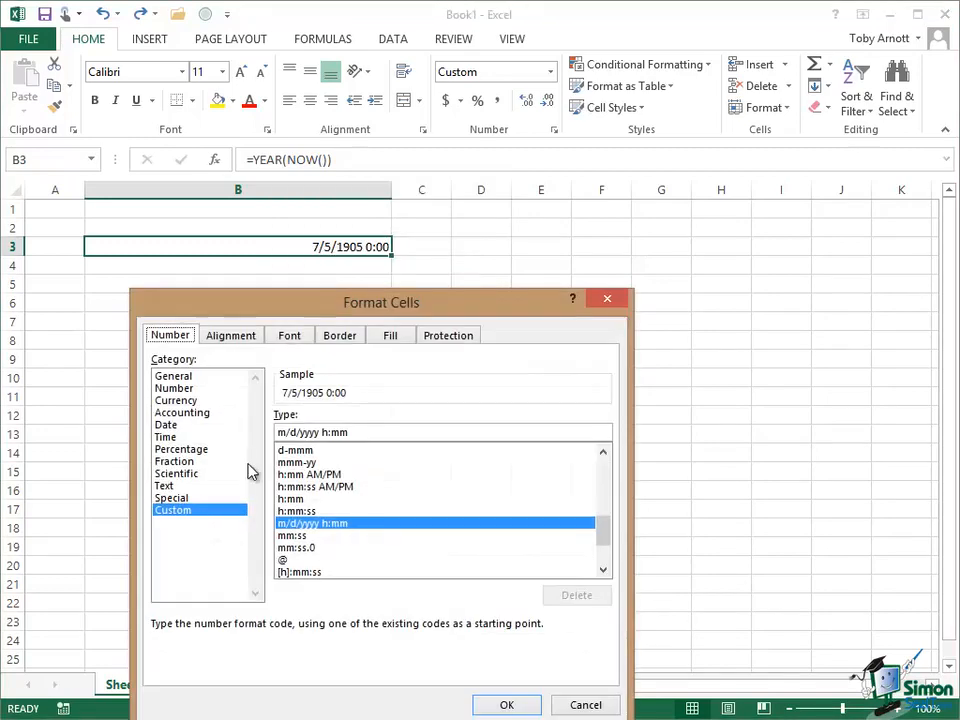
{"action": "left_click", "coordinate": [176, 389]}
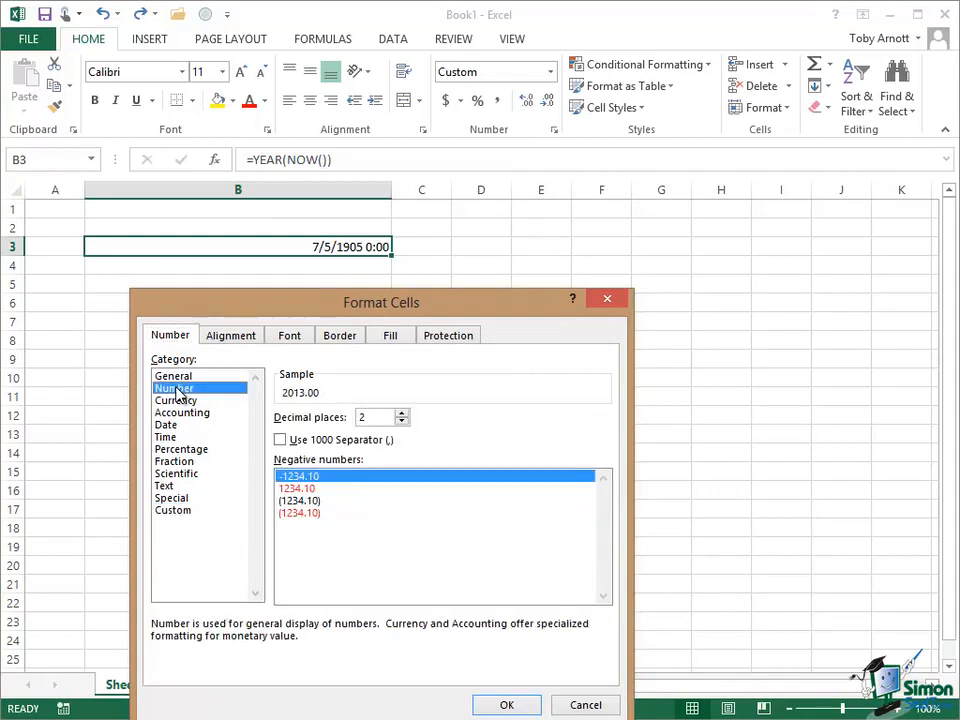
{"action": "left_click", "coordinate": [402, 421]}
{"action": "left_click", "coordinate": [402, 421]}
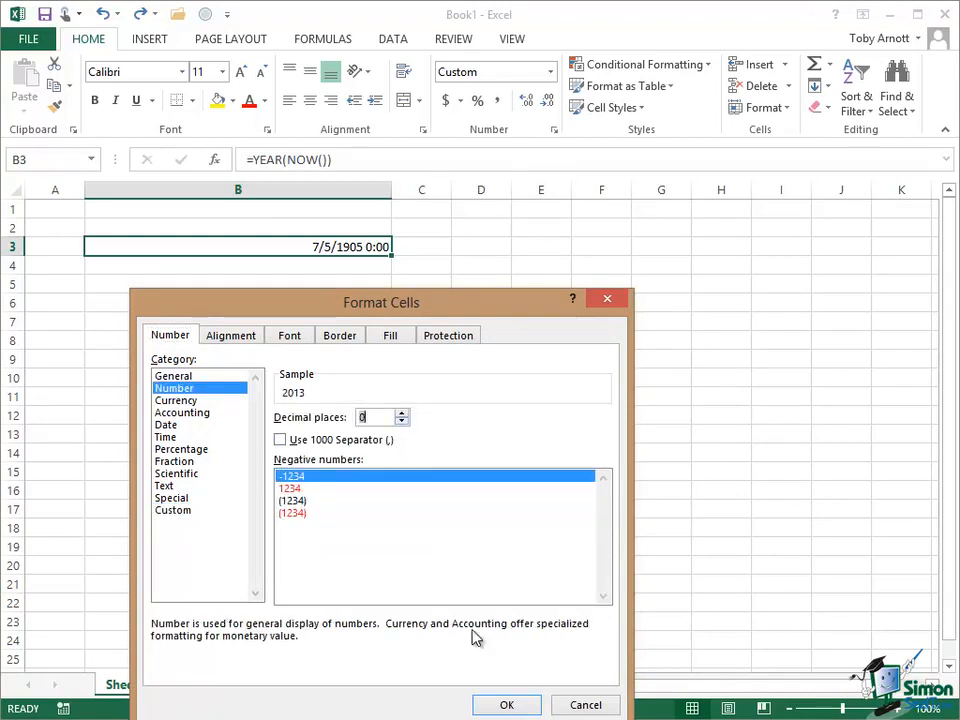
{"action": "left_click", "coordinate": [507, 706]}
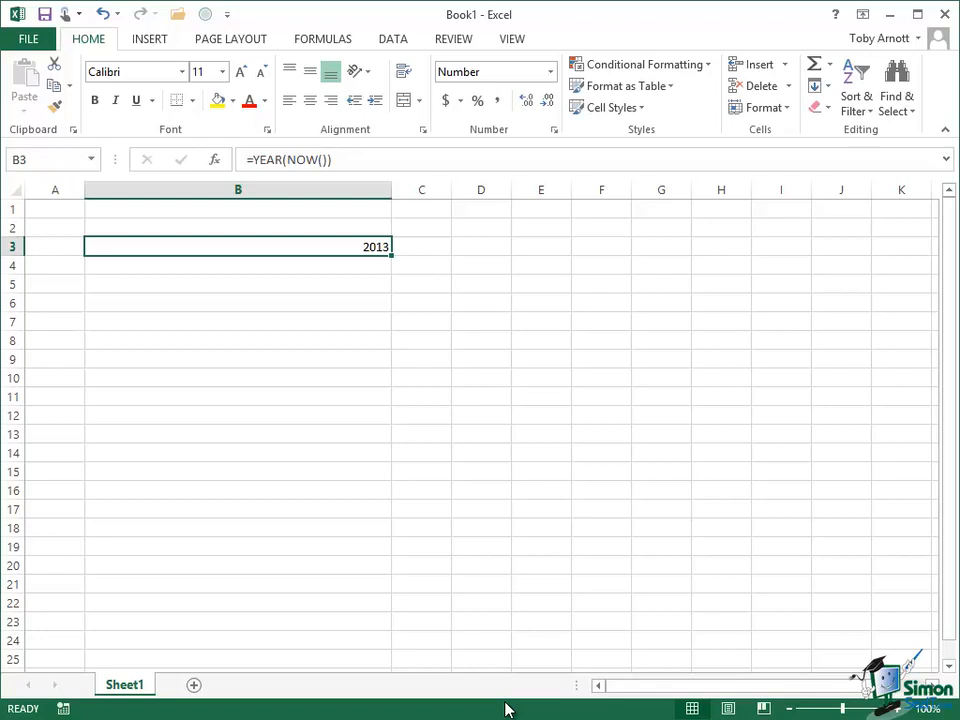
- Enter the formula =MONTH(NOW()) in cell B5 to extract the current month
{"action": "left_click", "coordinate": [368, 286]}
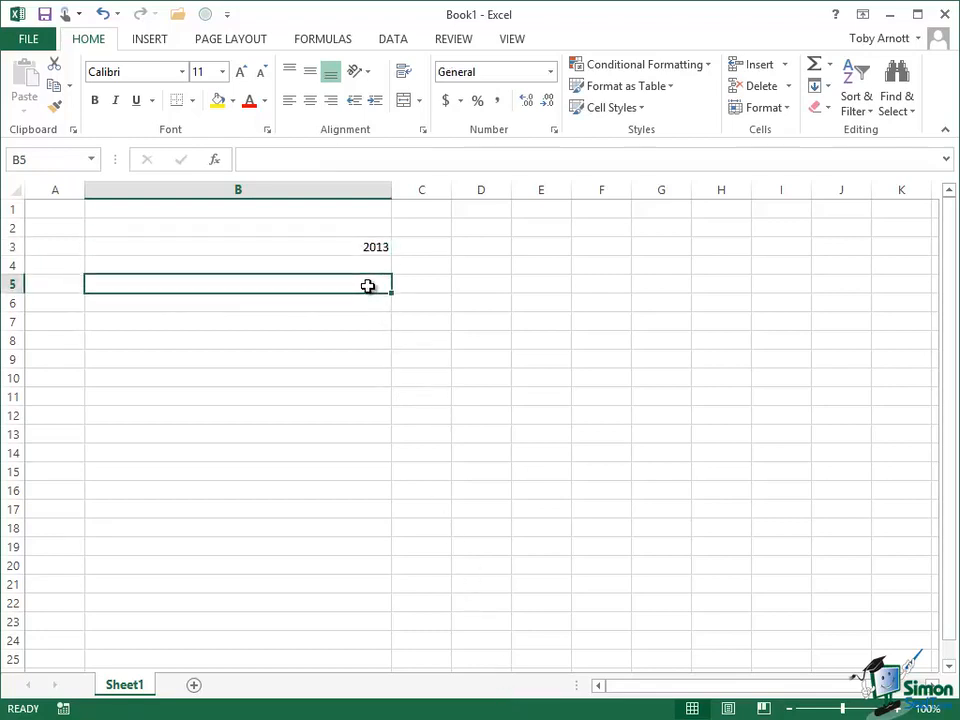
{"action": "left_click", "coordinate": [264, 160]}
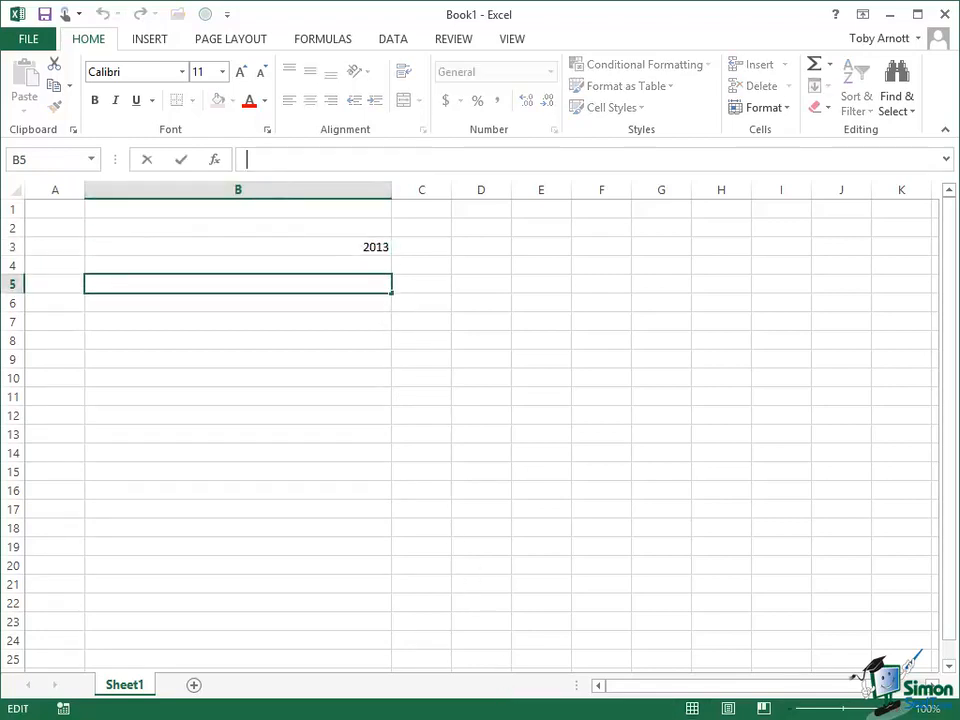
{"action": "type", "text": "="}
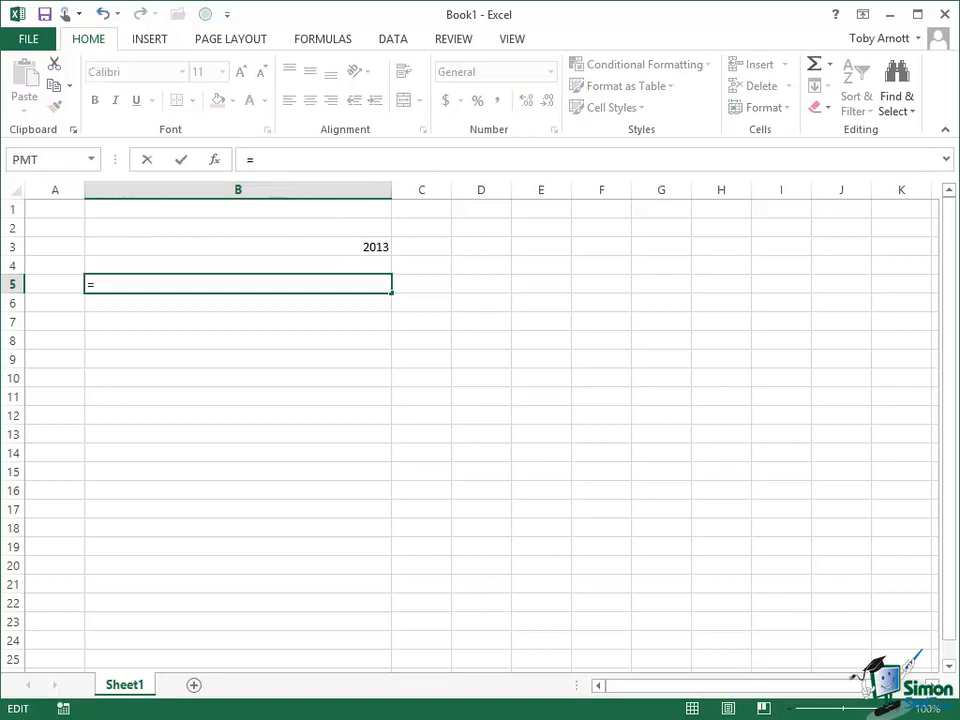
{"action": "type", "text": "MONTH"}
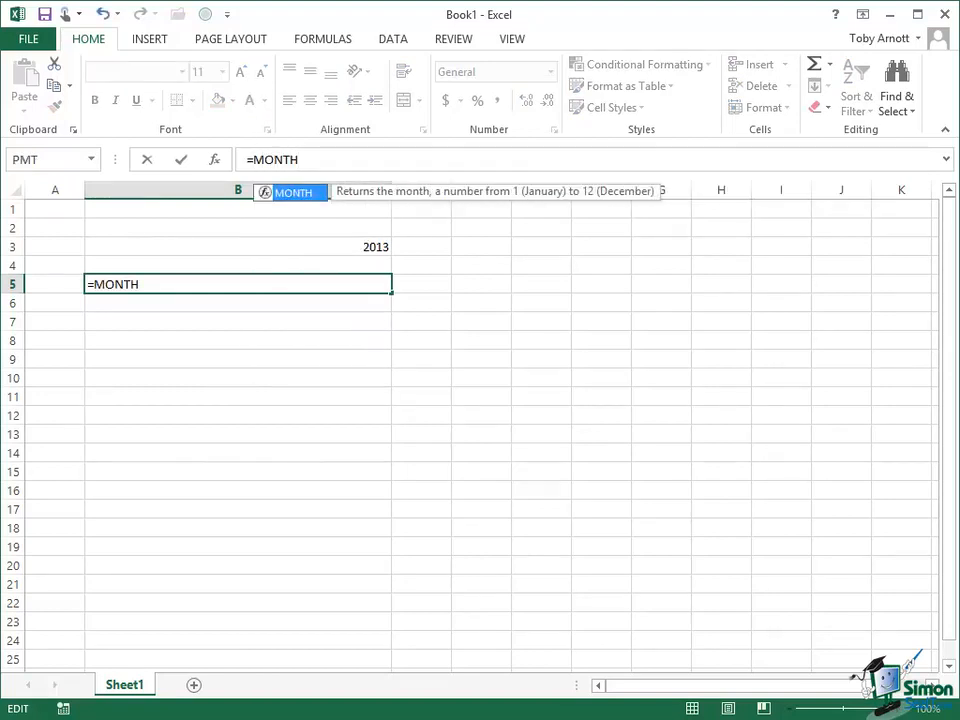
{"action": "type", "text": "(NO"}
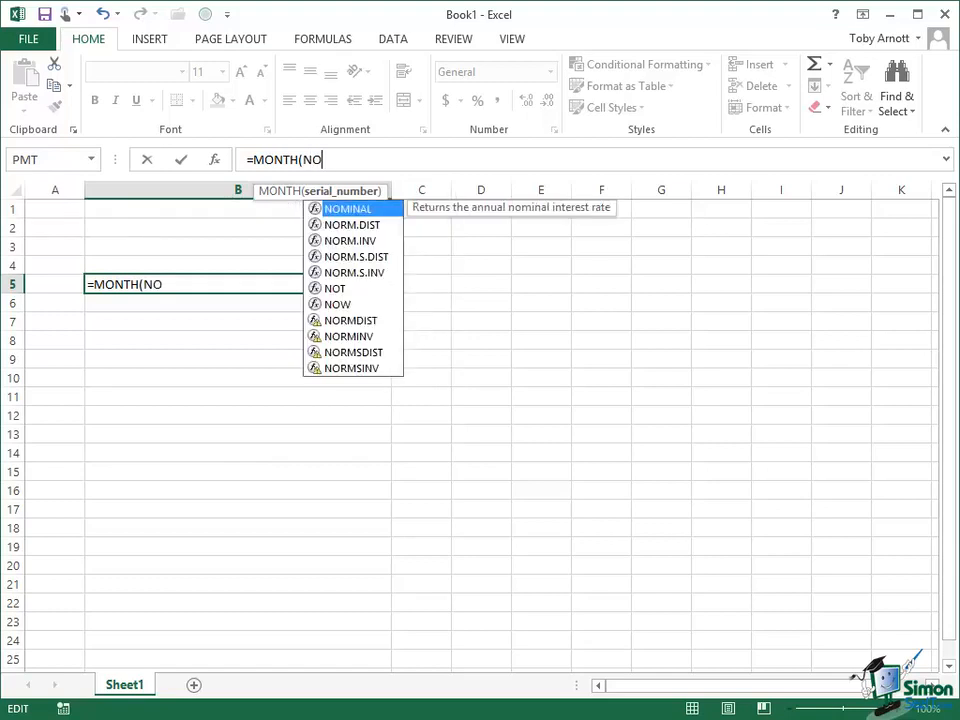
{"action": "type", "text": "W())"}
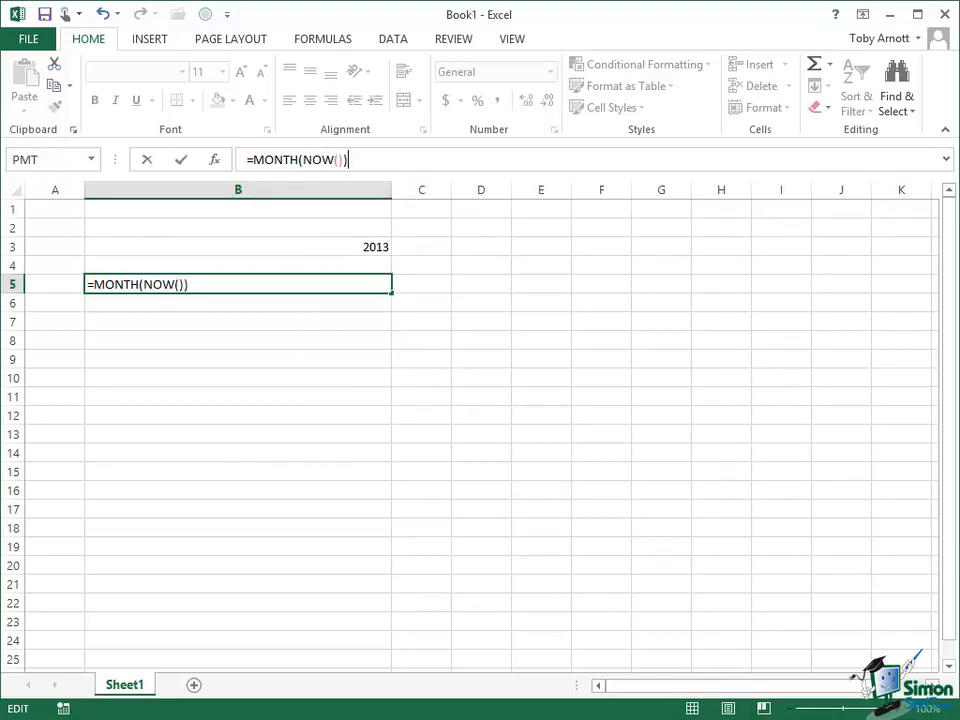
{"action": "left_click", "coordinate": [180, 163]}
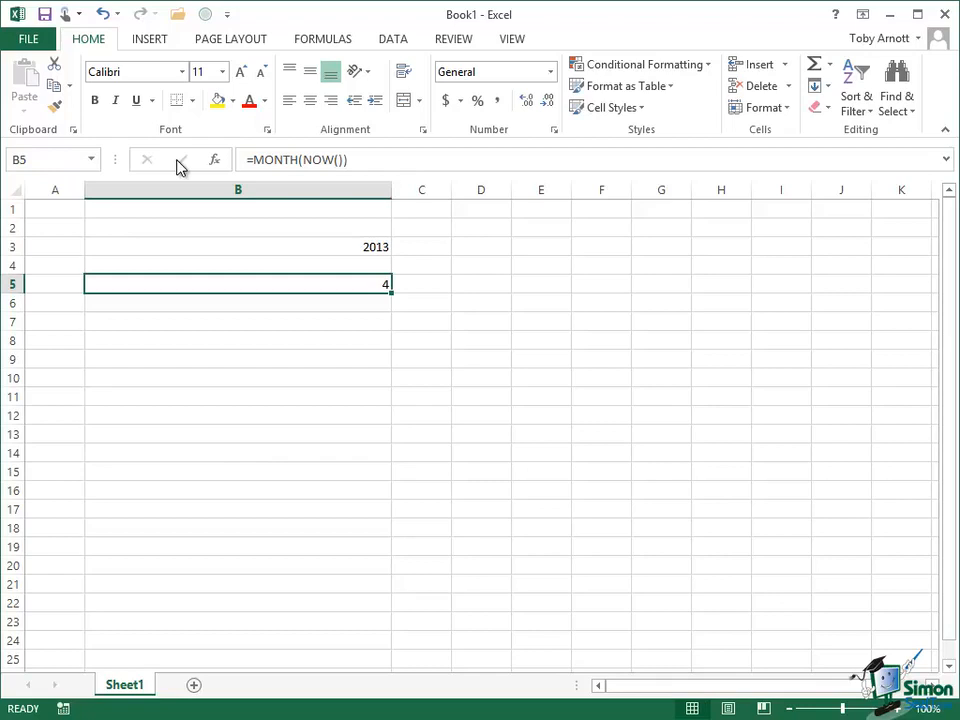
- Enter the formula =DAY(NOW()) in cell B7 to extract the current day
{"action": "left_click", "coordinate": [365, 321]}
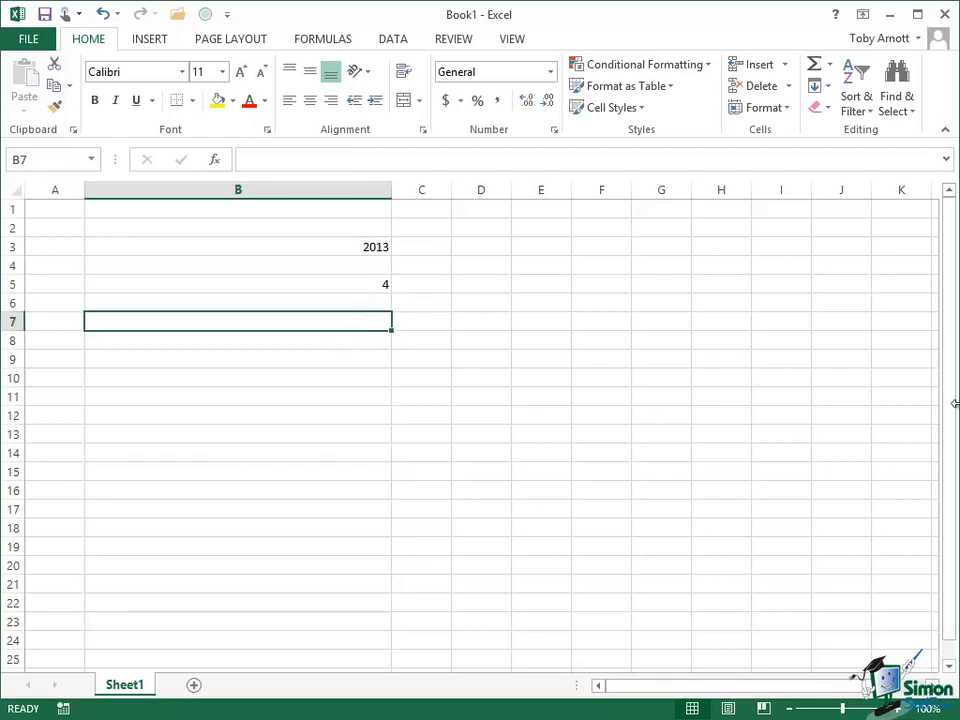
{"action": "type", "text": "=D"}
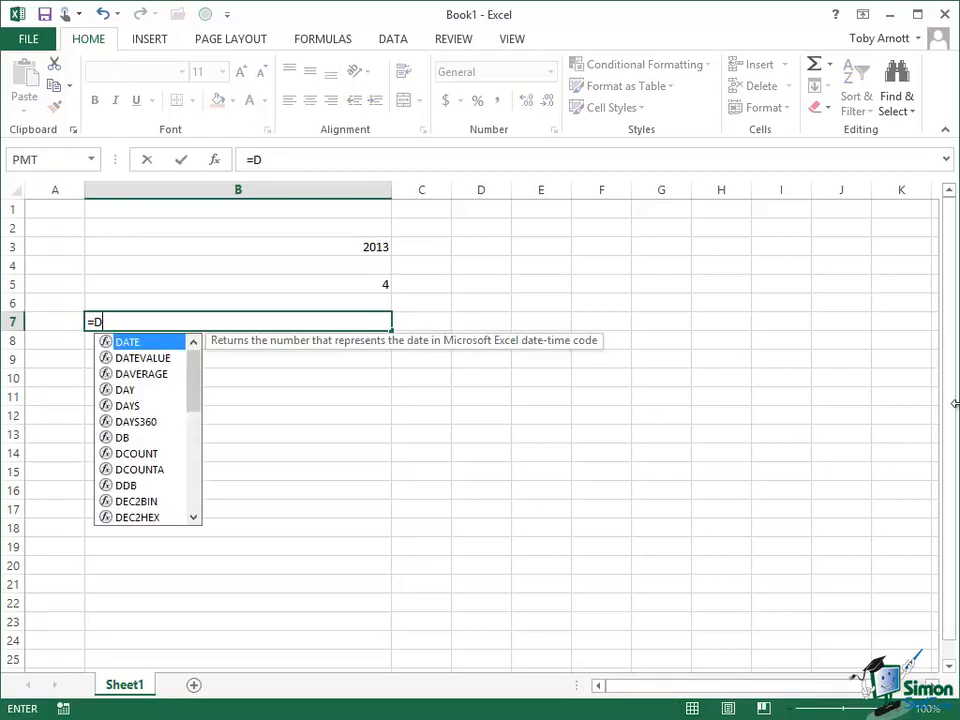
{"action": "type", "text": "AY(N"}
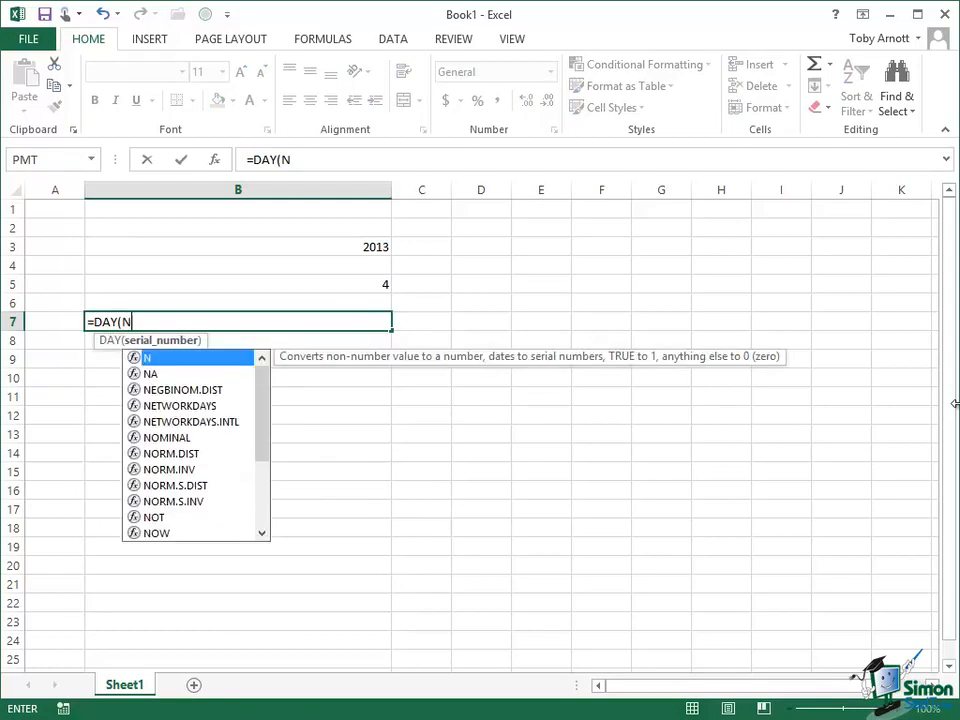
{"action": "type", "text": "OW())"}
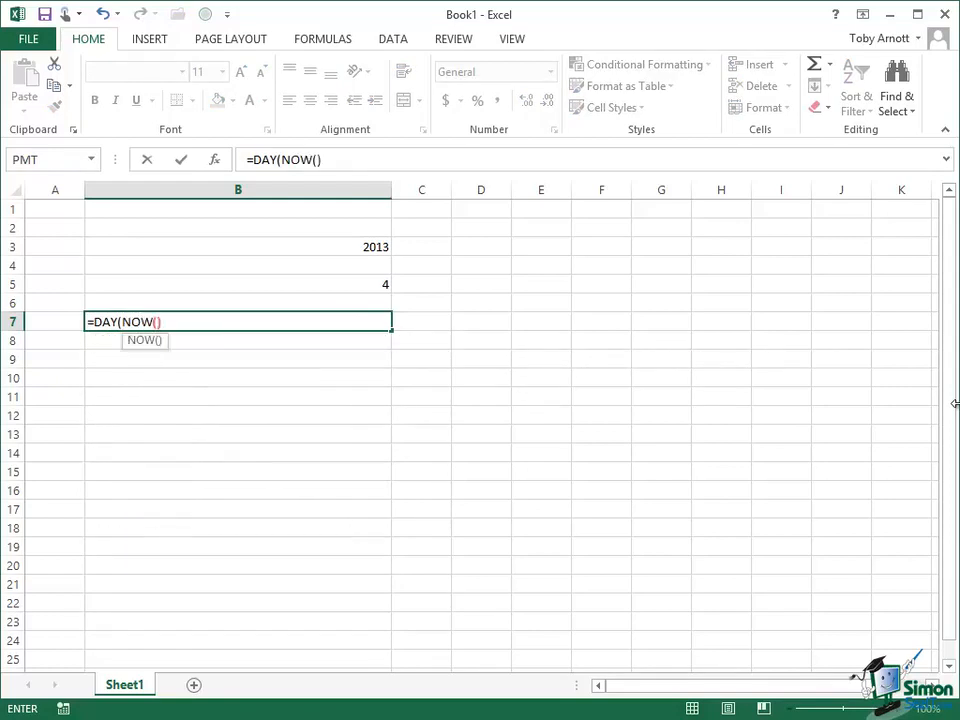
{"action": "key", "text": "ctrl+Return"}
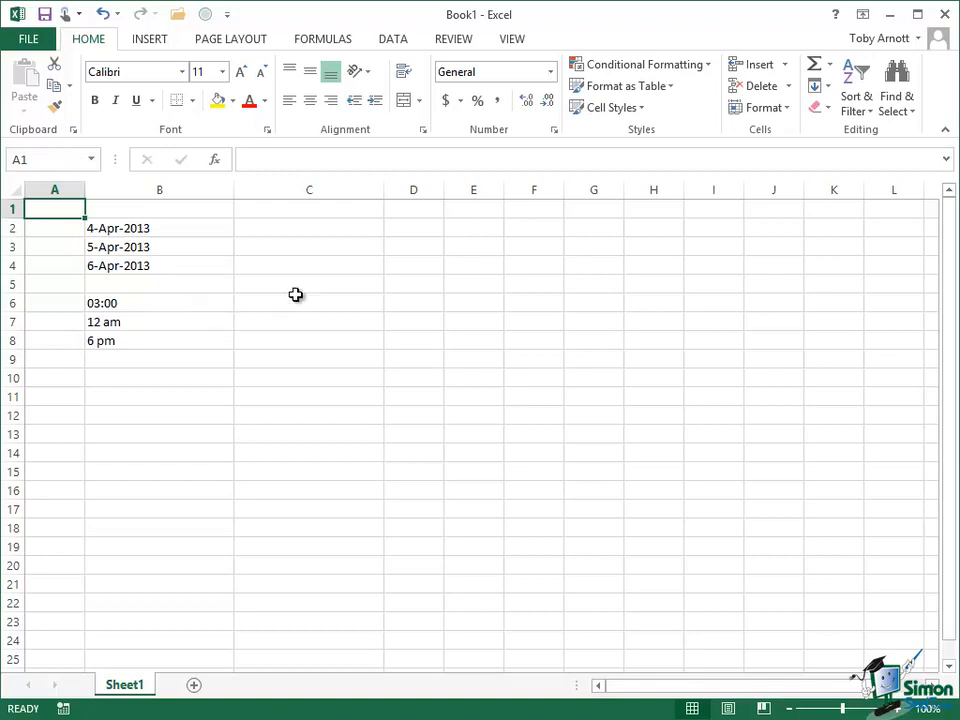
- Enter =DATEVALUE(B2) in cell C2 and fill it down through C4 to convert the text dates
{"action": "left_click", "coordinate": [295, 224]}
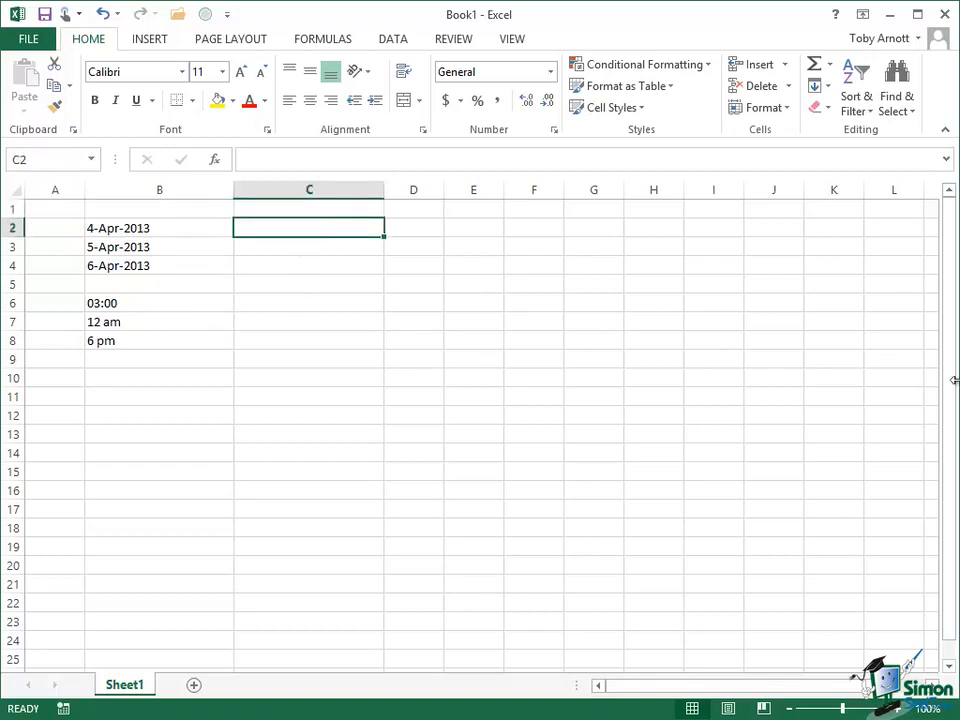
{"action": "type", "text": "=DA"}
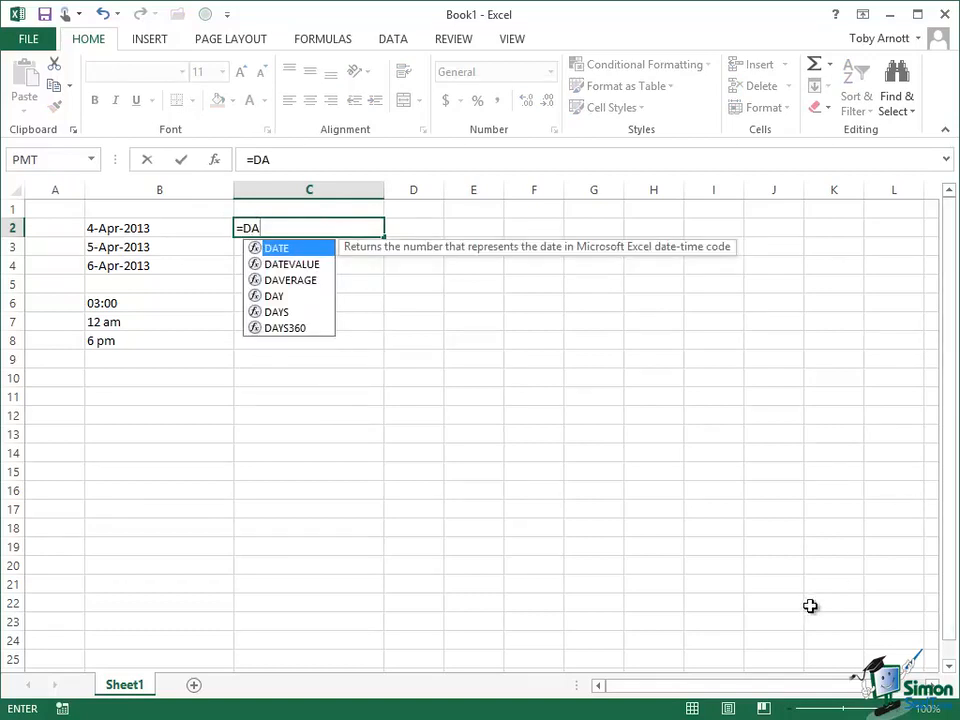
{"action": "double_click", "coordinate": [308, 264]}
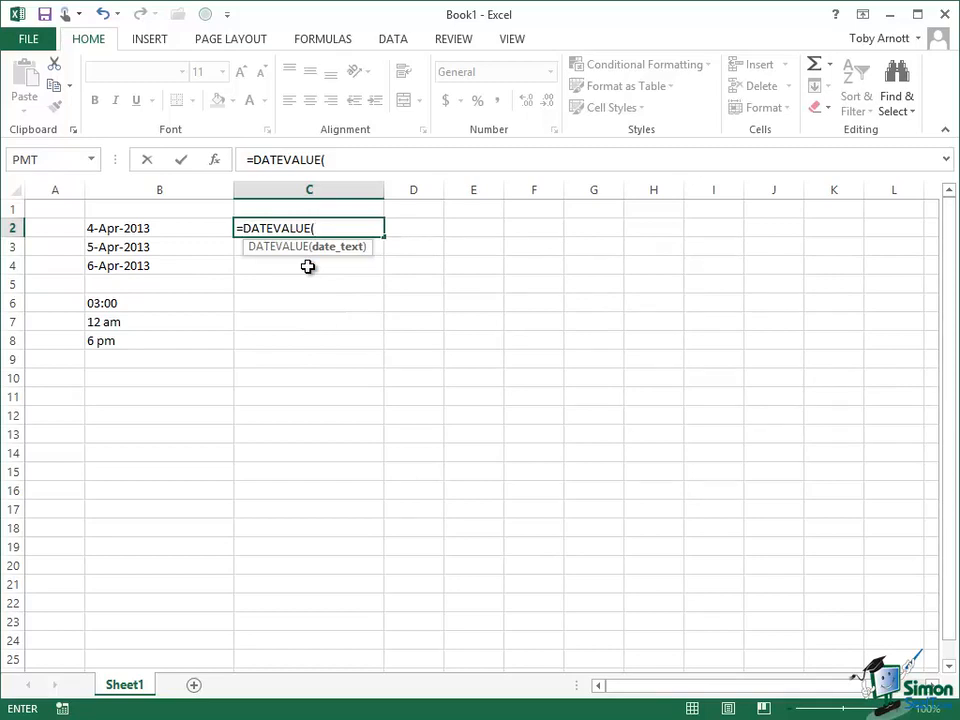
{"action": "type", "text": "B2"}
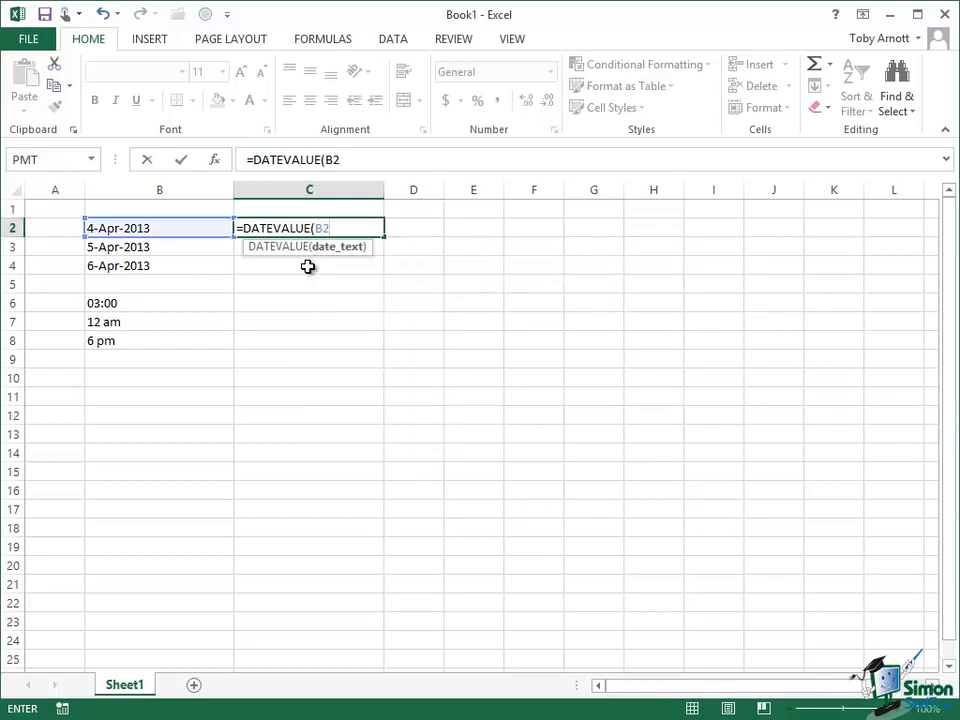
{"action": "type", "text": ")"}
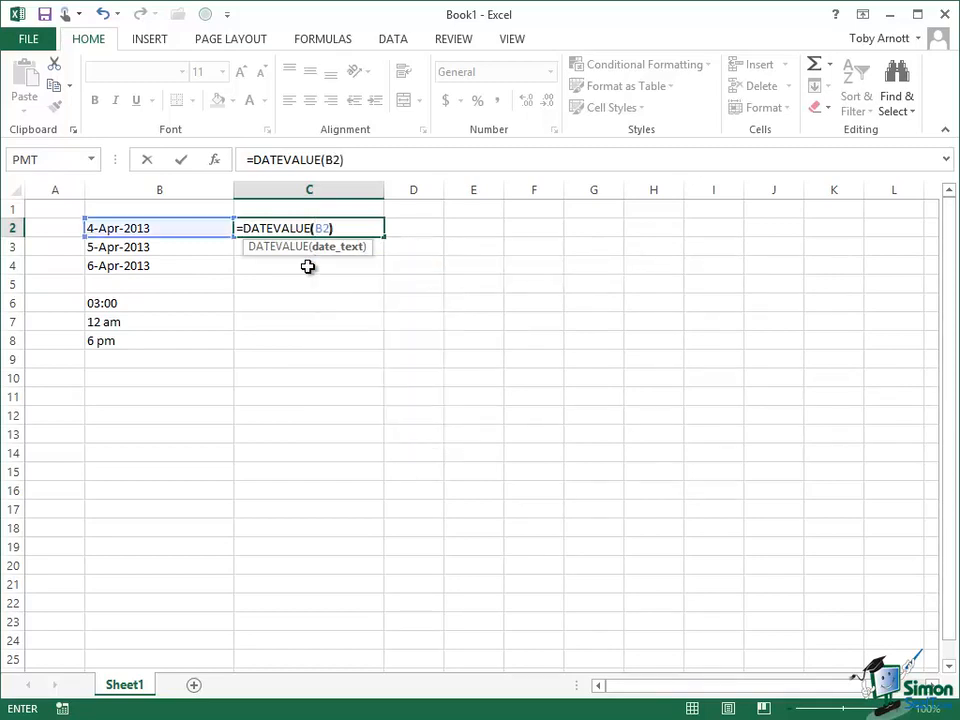
{"action": "left_click", "coordinate": [188, 161]}
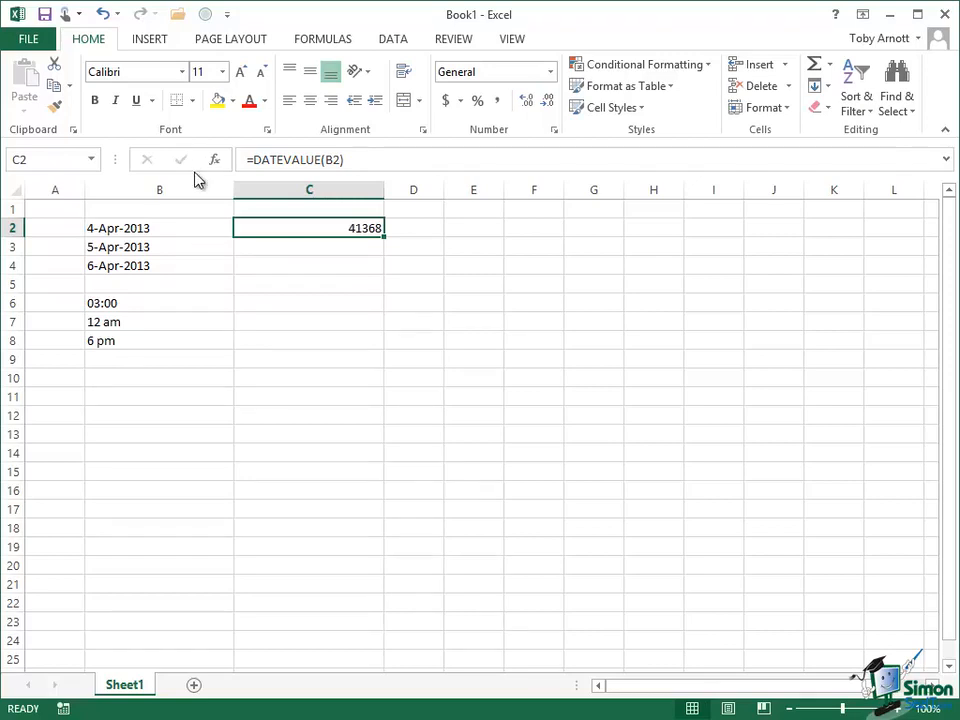
{"action": "left_click_drag", "start_coordinate": [345, 224], "coordinate": [343, 268]}
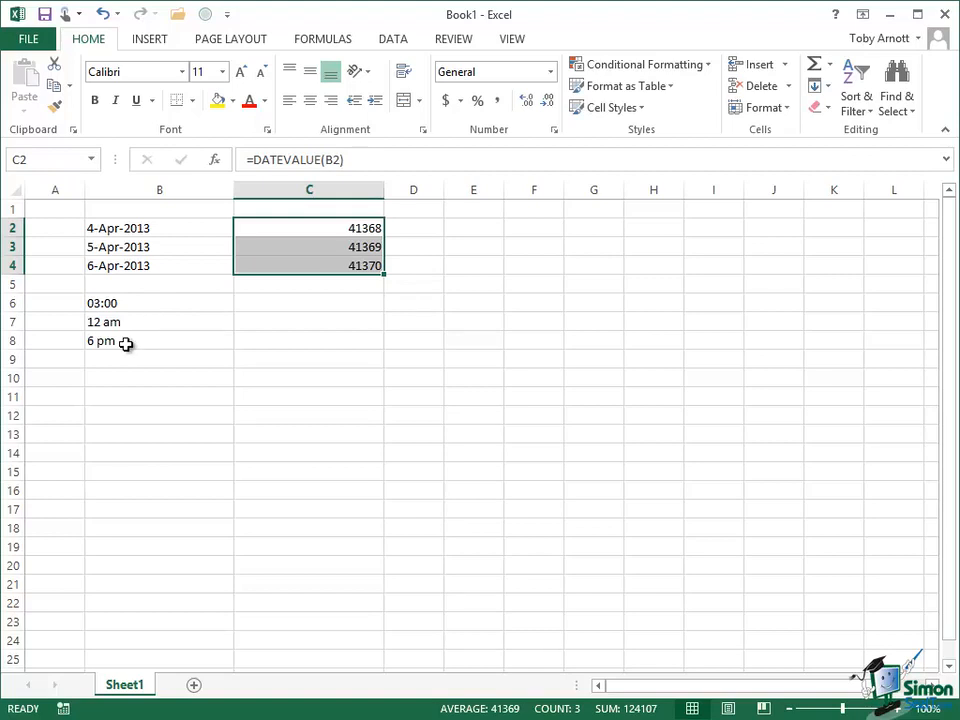
- Enter =TIMEVALUE(B6) in cell C6 and fill it down through C8 to convert the text times
{"action": "left_click", "coordinate": [330, 304]}
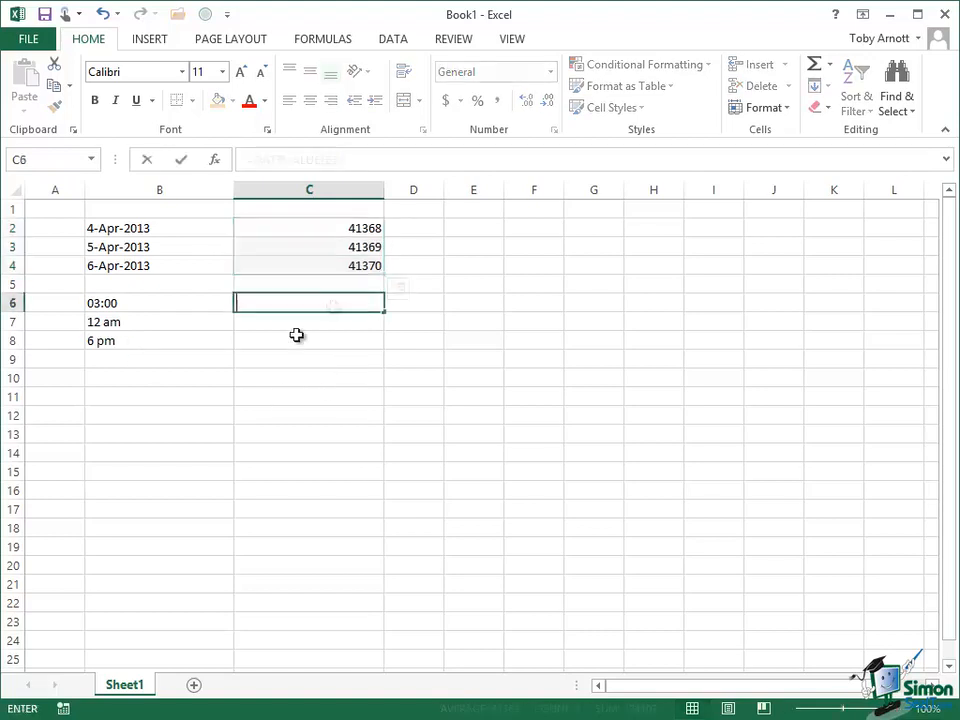
{"action": "type", "text": "=TIM"}
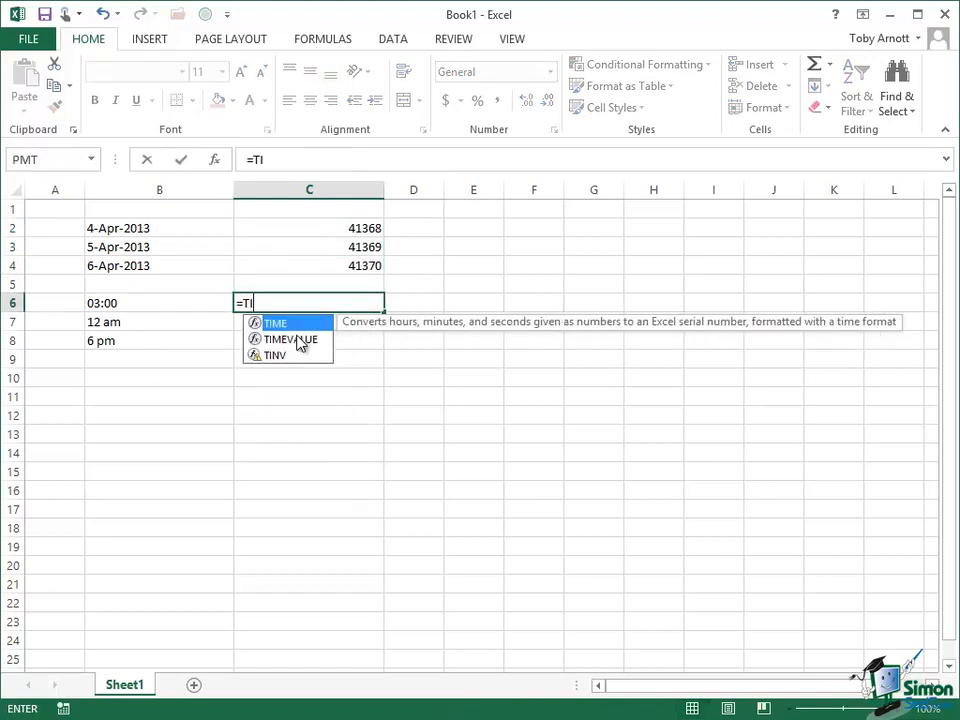
{"action": "double_click", "coordinate": [297, 339]}
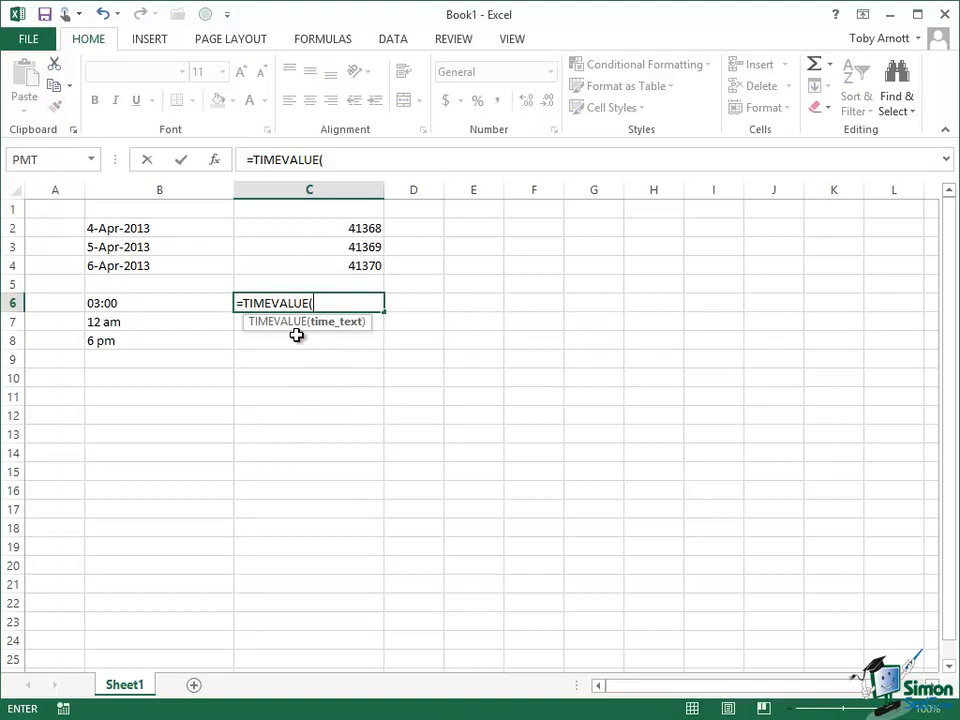
{"action": "type", "text": "B6)"}
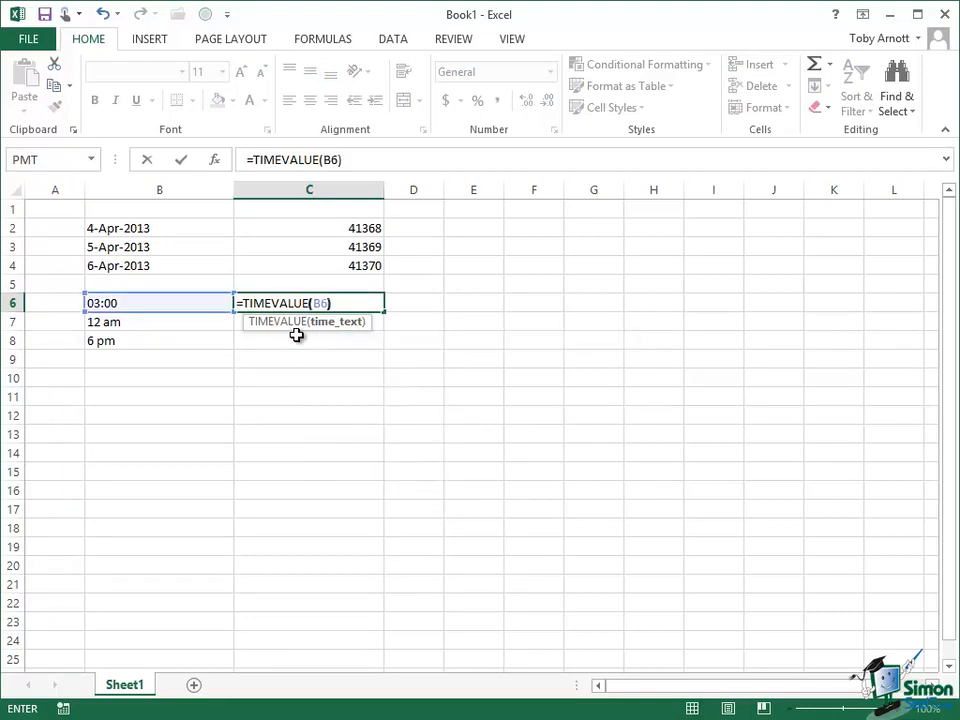
{"action": "left_click", "coordinate": [181, 160]}
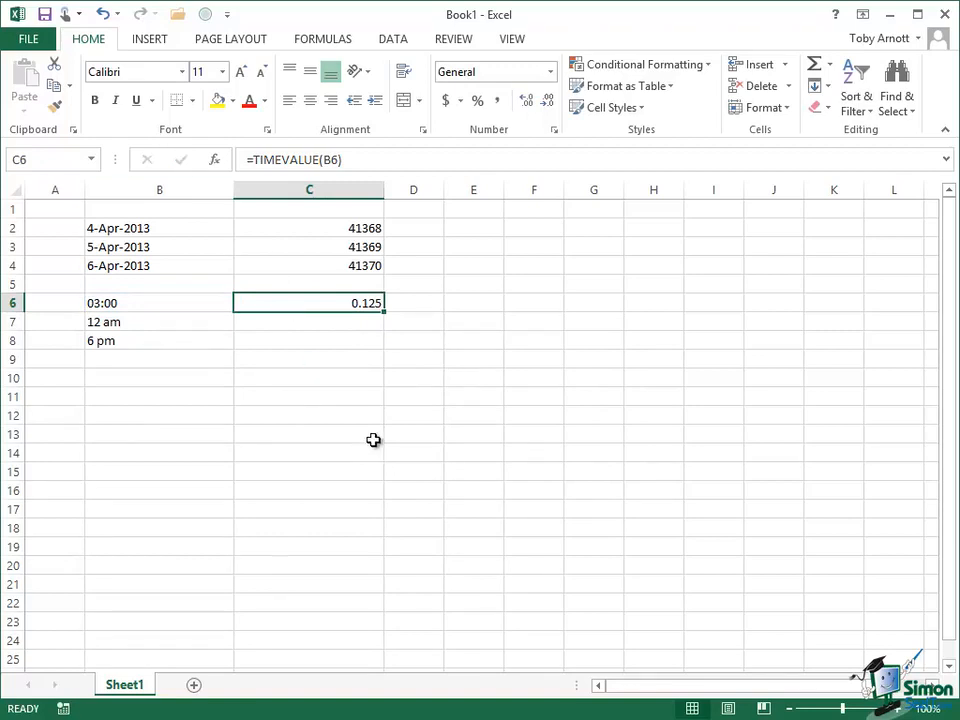
{"action": "left_click_drag", "start_coordinate": [334, 302], "coordinate": [334, 347]}
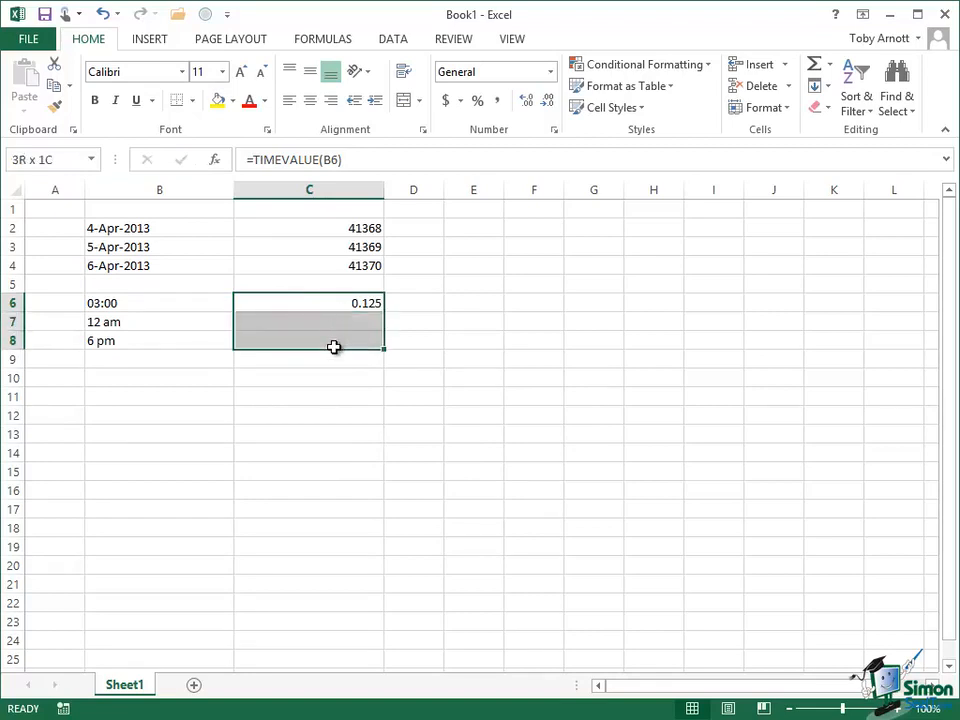
{"action": "key", "text": "ctrl+d"}
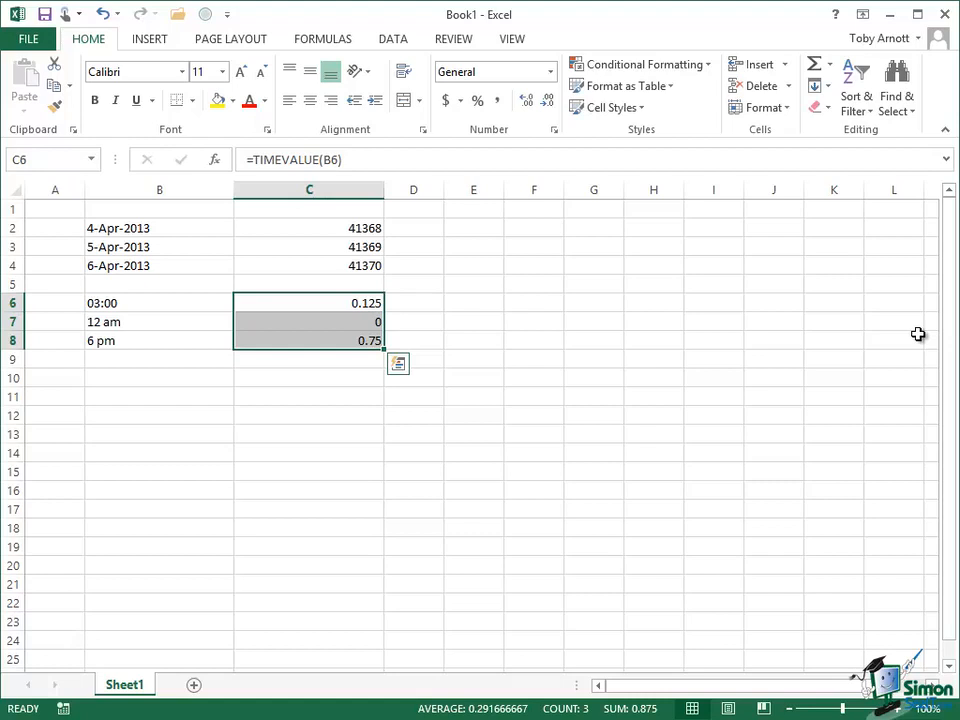
- Change the text time in cell B7 to 12 pm
{"action": "left_click", "coordinate": [114, 319]}
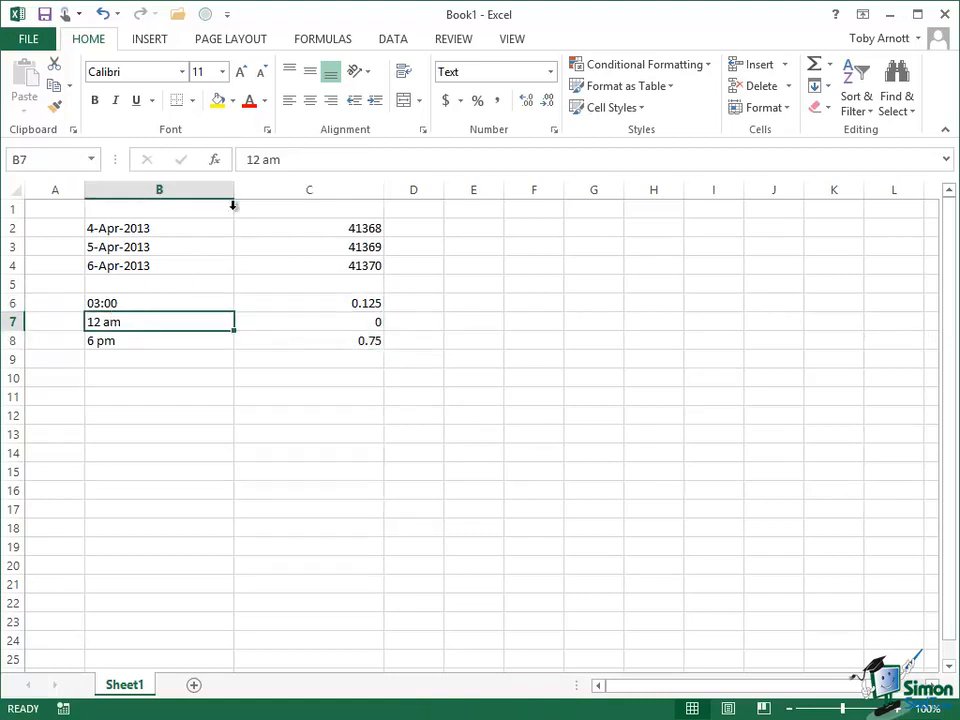
{"action": "left_click", "coordinate": [272, 158]}
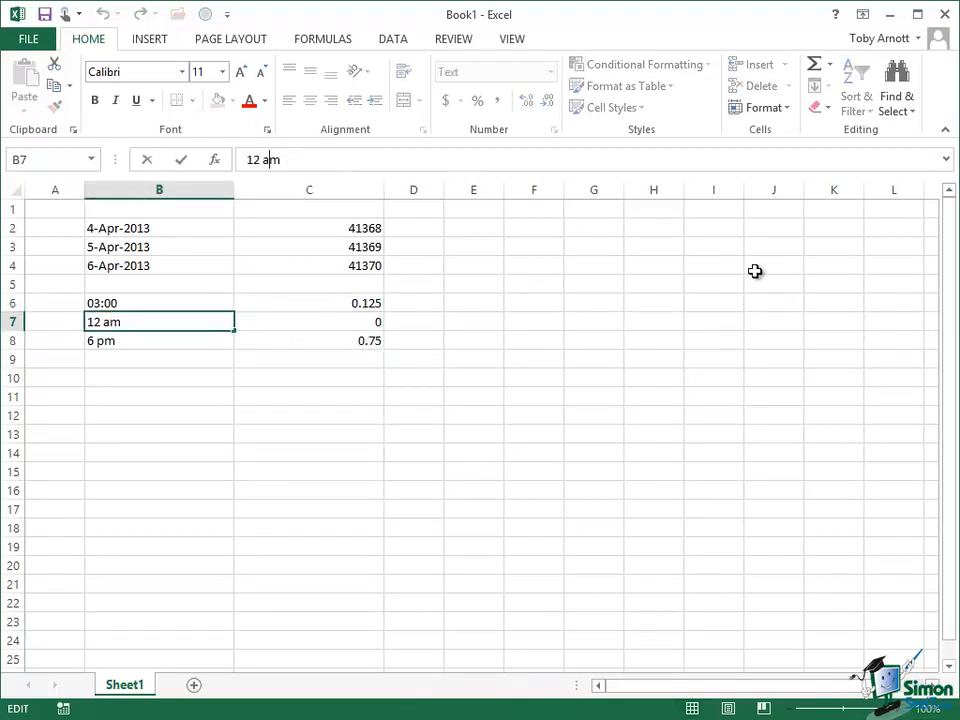
{"action": "key", "text": "BackSpace"}
{"action": "type", "text": "p"}
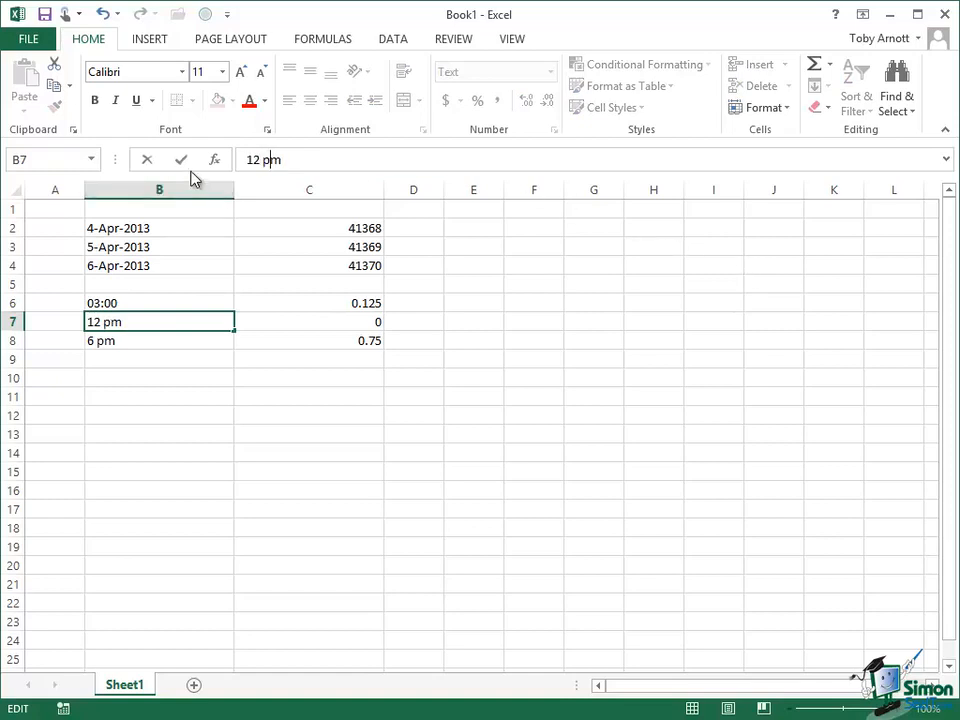
{"action": "left_click", "coordinate": [182, 162]}
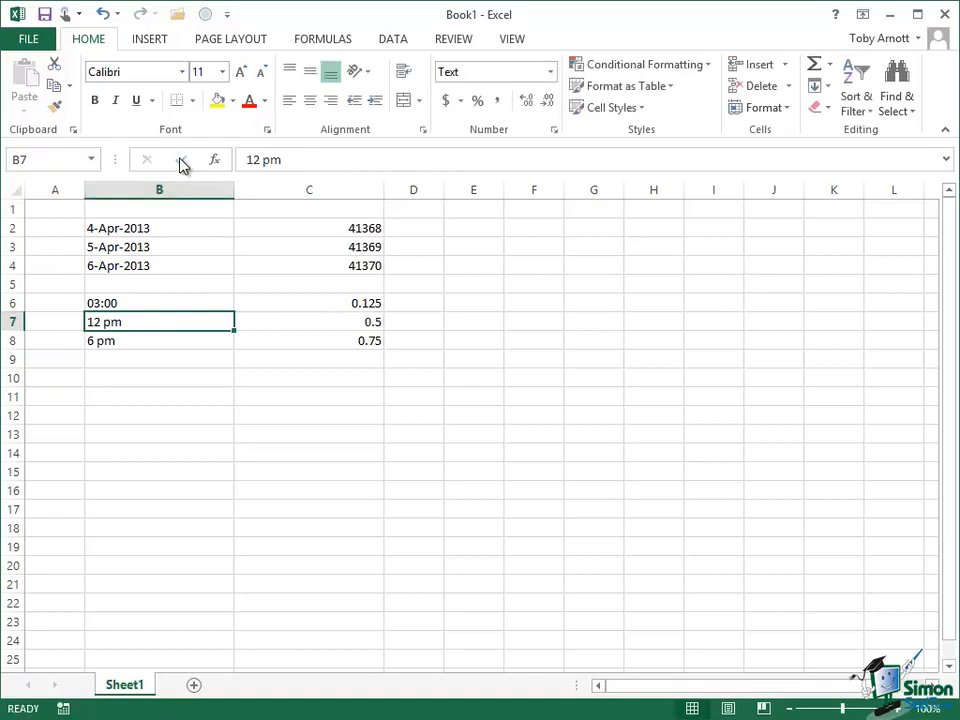